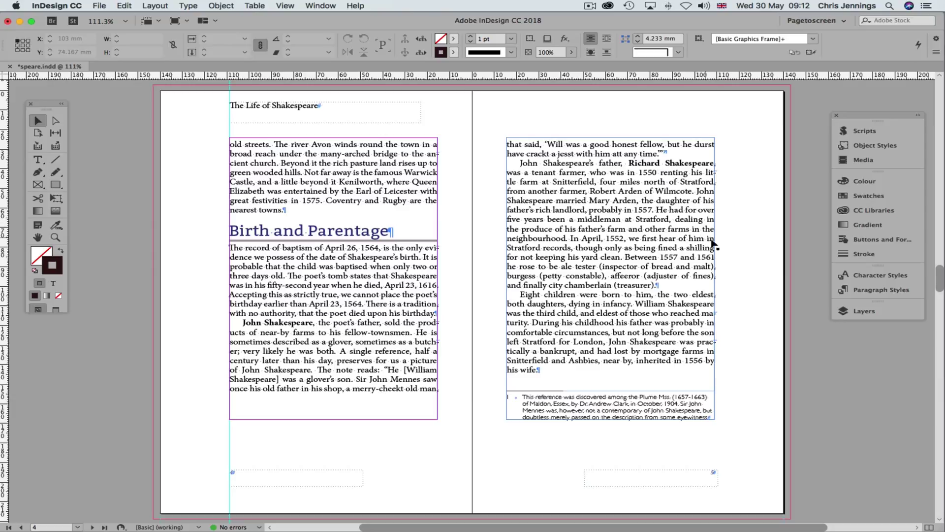
# Run the foot_to_end_dynamic.jsx user script to convert the right-page footnote into a dynamic endnote.
pyautogui.click(864, 131)
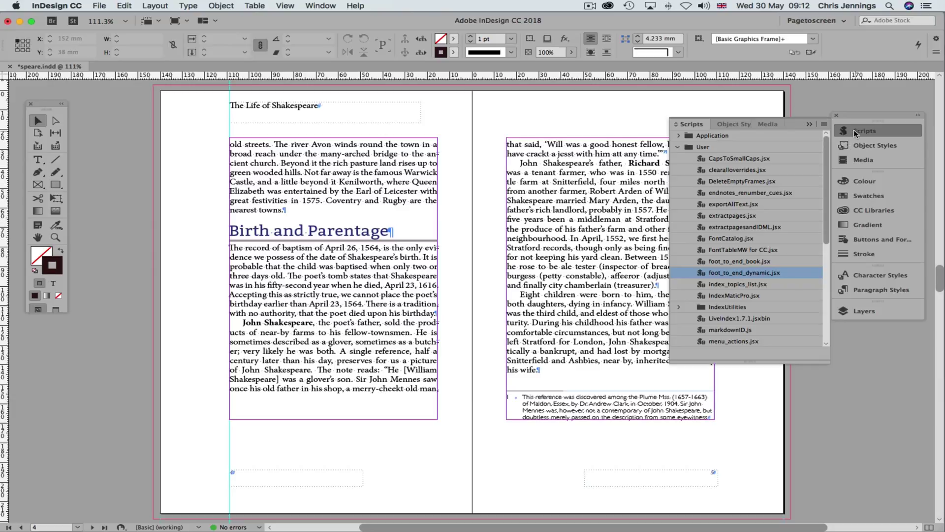
pyautogui.doubleClick(688, 275)
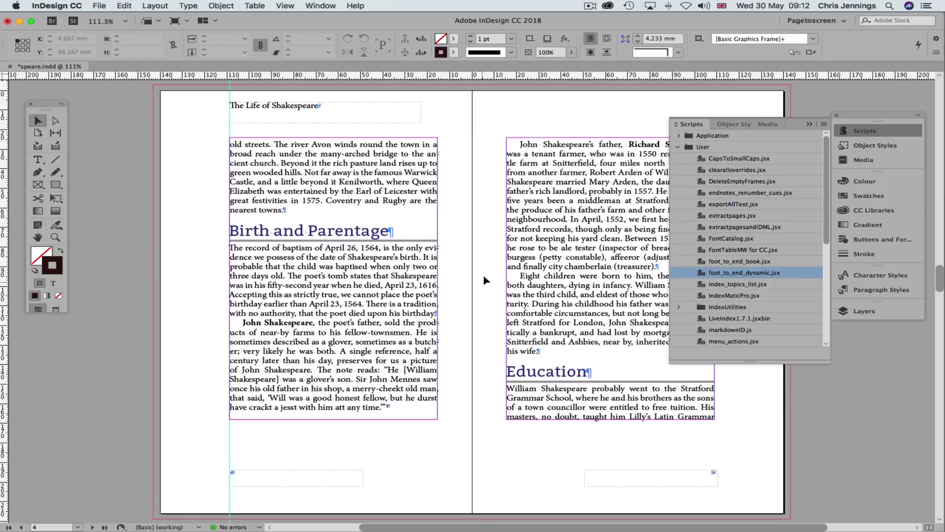
# Copy the first endnote paragraph about the Plume MSS from the Notes page.
pyautogui.scroll(-20, 429, 294)
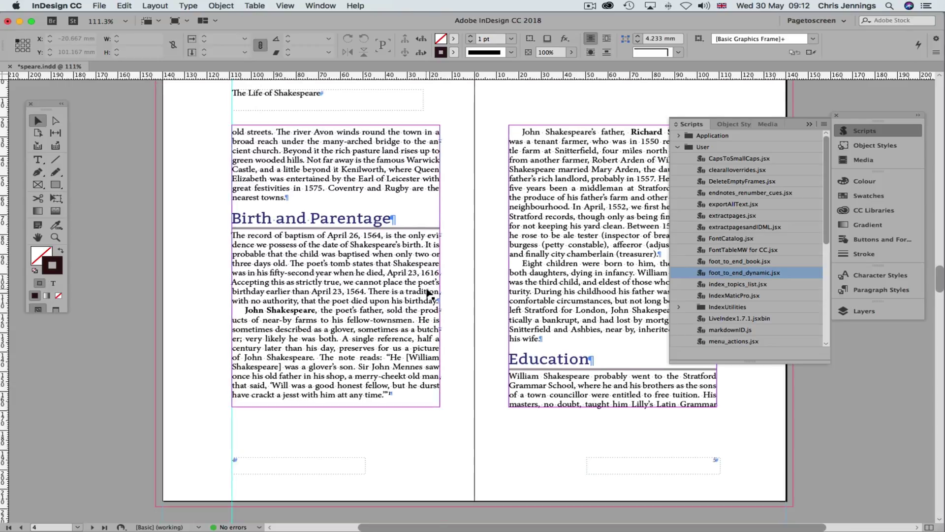
pyautogui.scroll(-10, 429, 294)
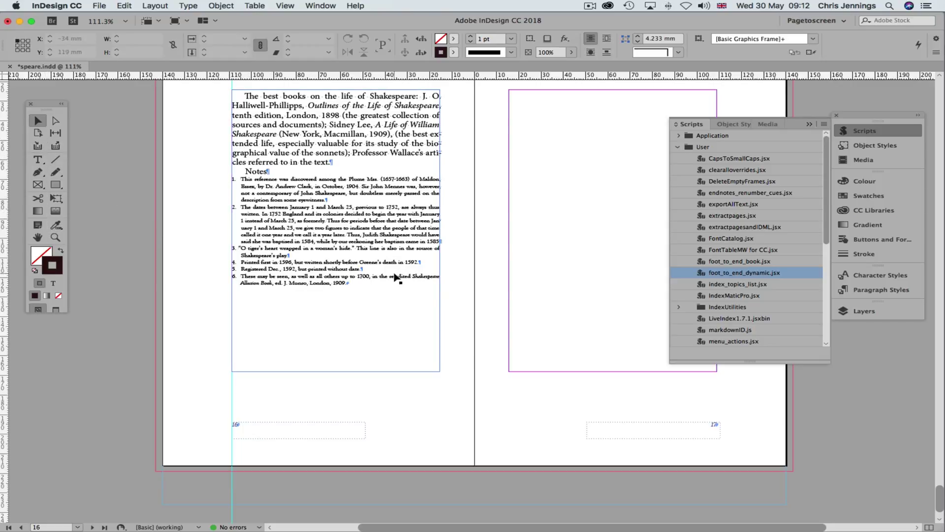
pyautogui.doubleClick(324, 199)
pyautogui.moveTo(297, 191); pyautogui.dragTo(237, 180)
pyautogui.press('super+c')
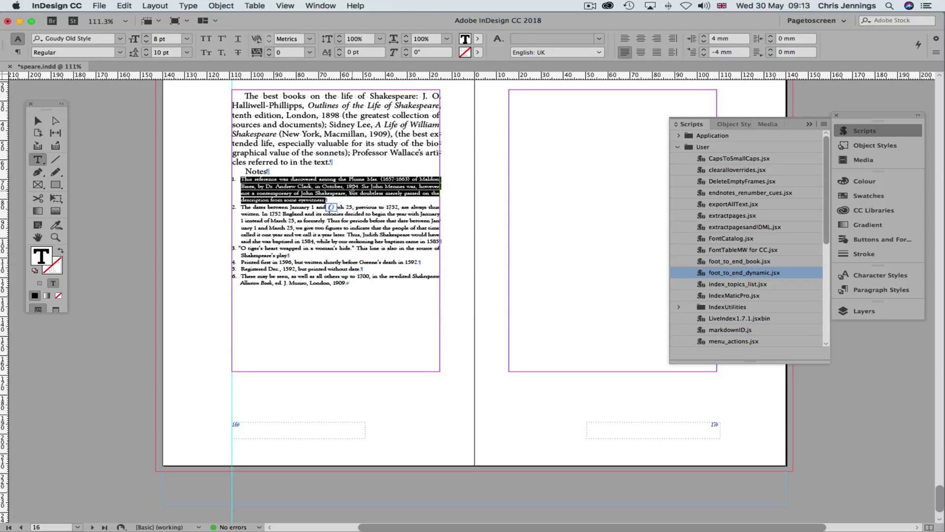
pyautogui.press('super')
pyautogui.press('Escape')
# Return to the Birth and Parentage spread and deselect the Notes frame.
pyautogui.scroll(20, 223, 181)
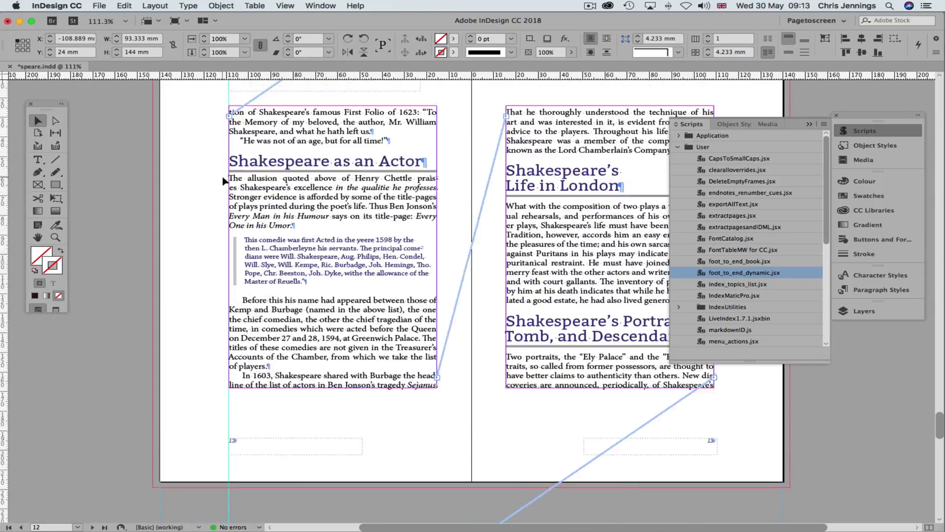
pyautogui.scroll(15, 223, 181)
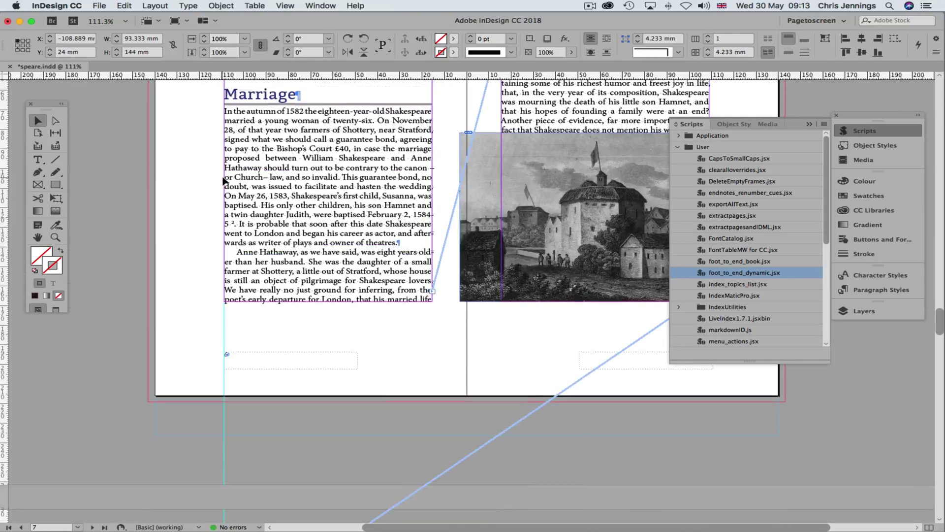
pyautogui.scroll(5, 223, 181)
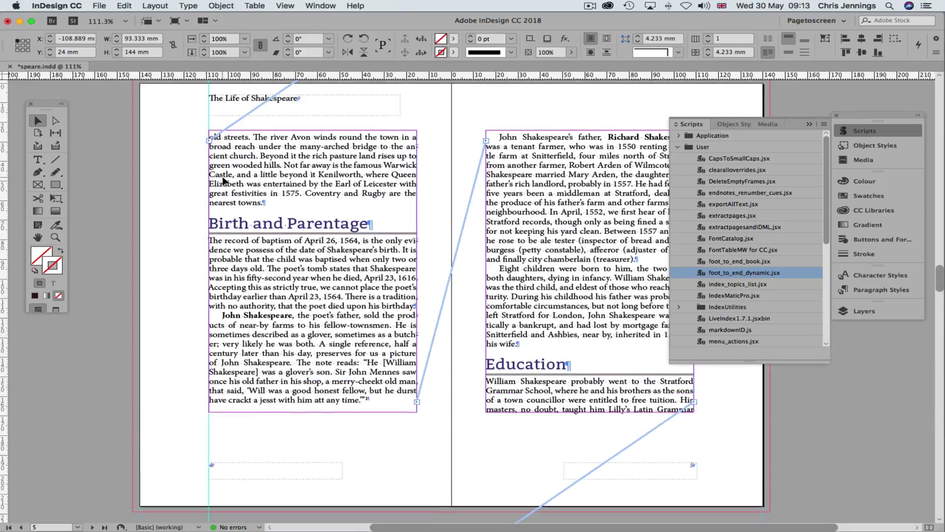
pyautogui.scroll(10, 223, 181)
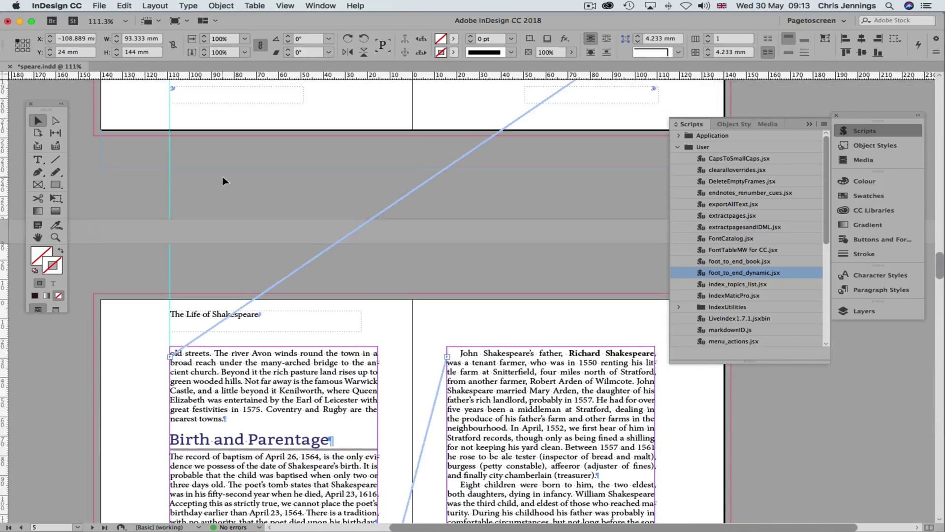
pyautogui.scroll(-10, 223, 181)
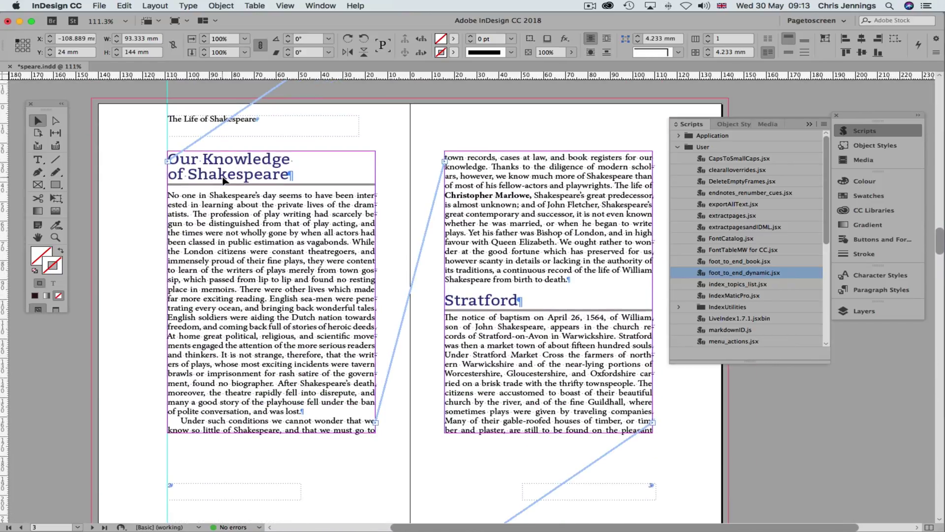
pyautogui.scroll(-4, 223, 181)
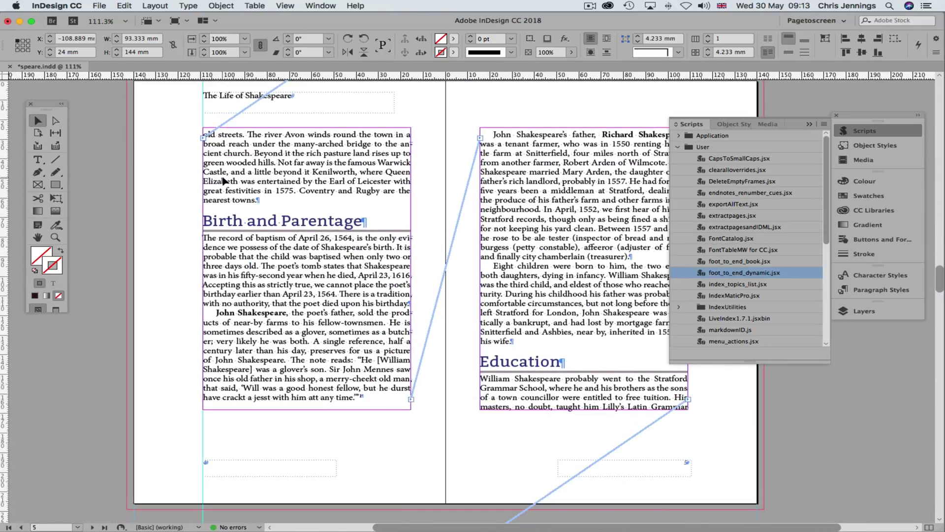
pyautogui.scroll(1, 223, 181)
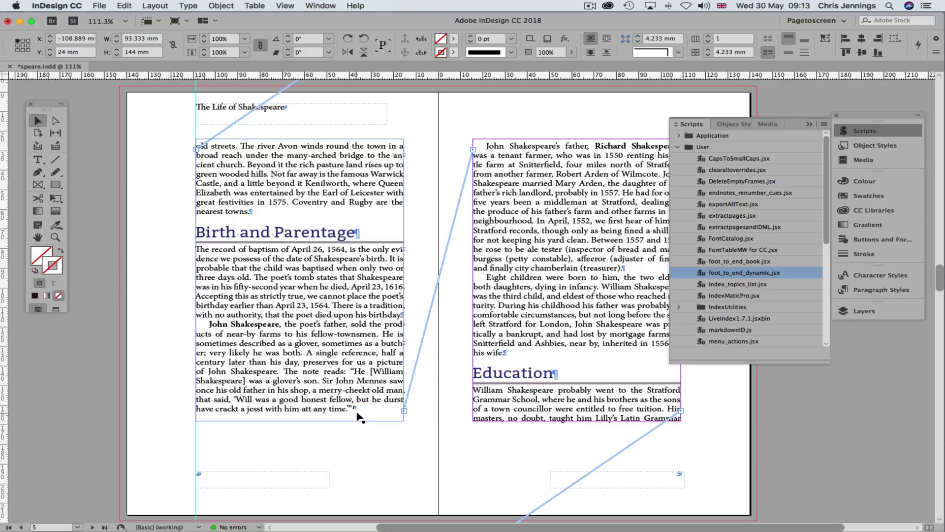
pyautogui.click(364, 434)
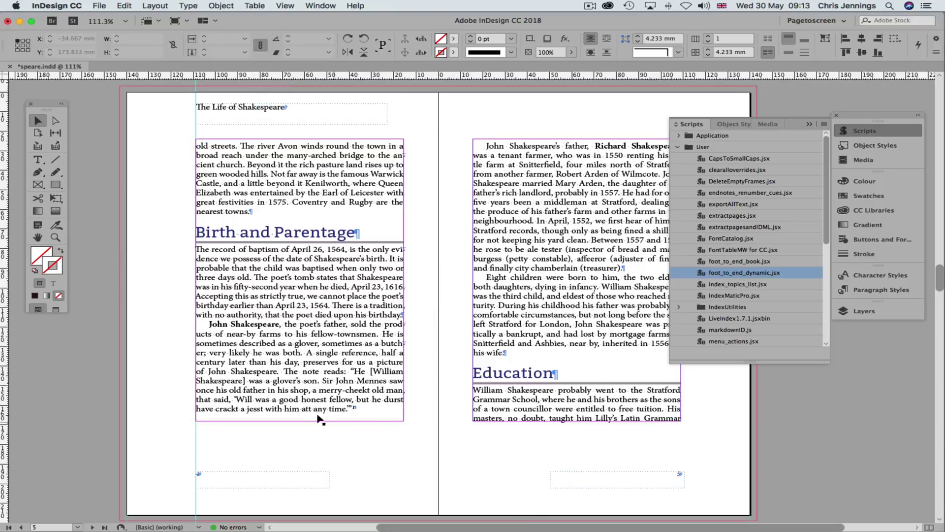
pyautogui.scroll(-5, 307, 414)
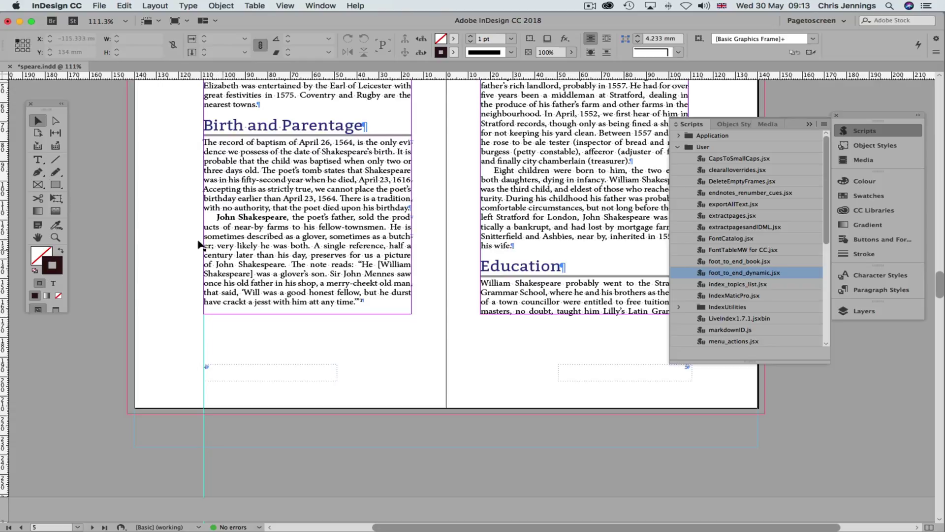
# Draw a text frame below the left column, paste the Plume MSS note into it, and select it.
pyautogui.click(37, 159)
pyautogui.moveTo(217, 318); pyautogui.dragTo(357, 364)
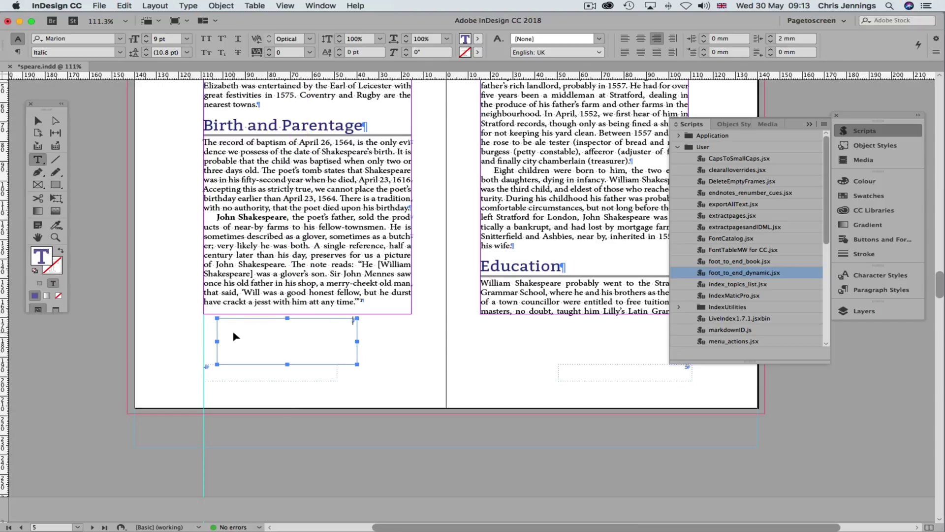
pyautogui.press('super+v')
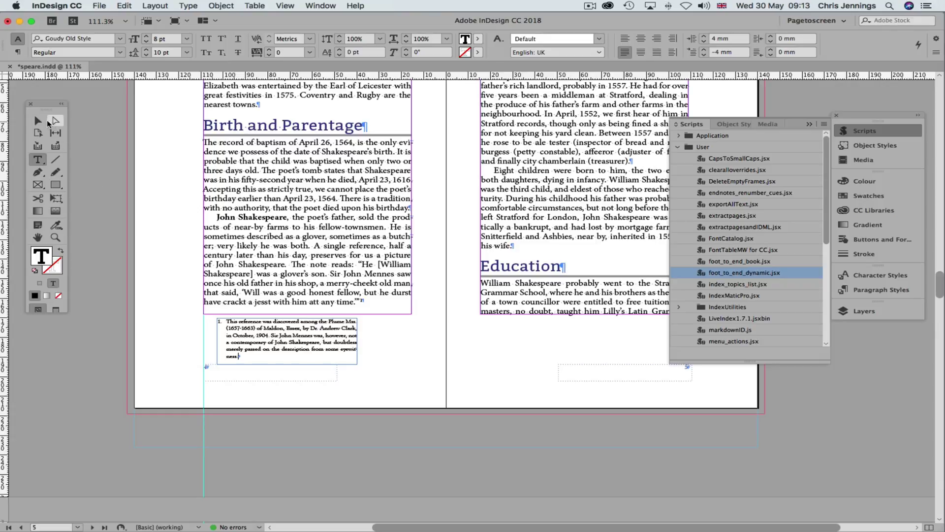
pyautogui.click(38, 120)
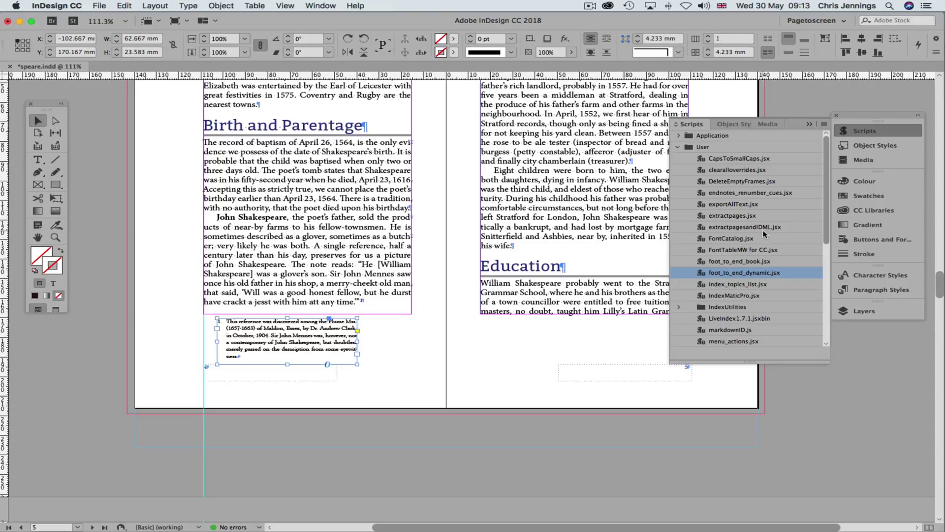
# Create a new object style named popup and apply it to the note frame.
pyautogui.click(864, 147)
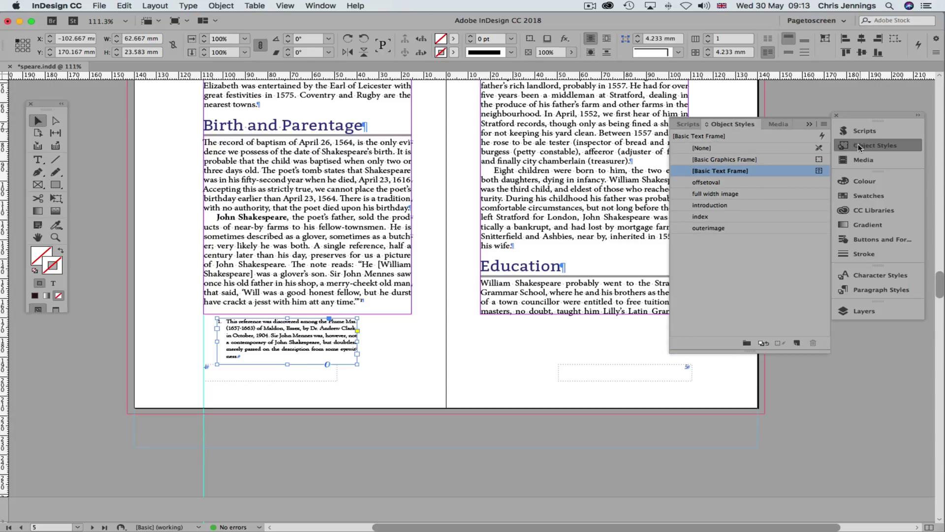
pyautogui.click(797, 343)
pyautogui.click(720, 184)
pyautogui.doubleClick(720, 183)
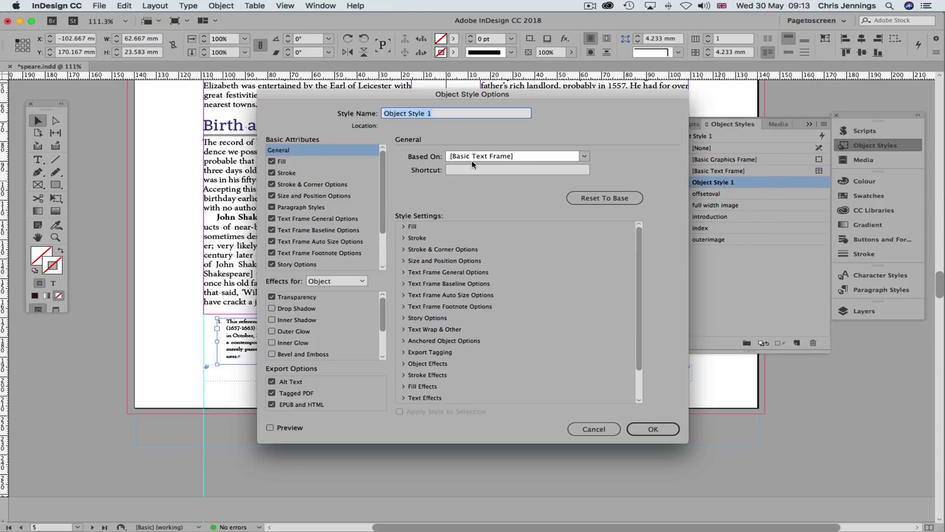
pyautogui.write('popup')
pyautogui.click(655, 429)
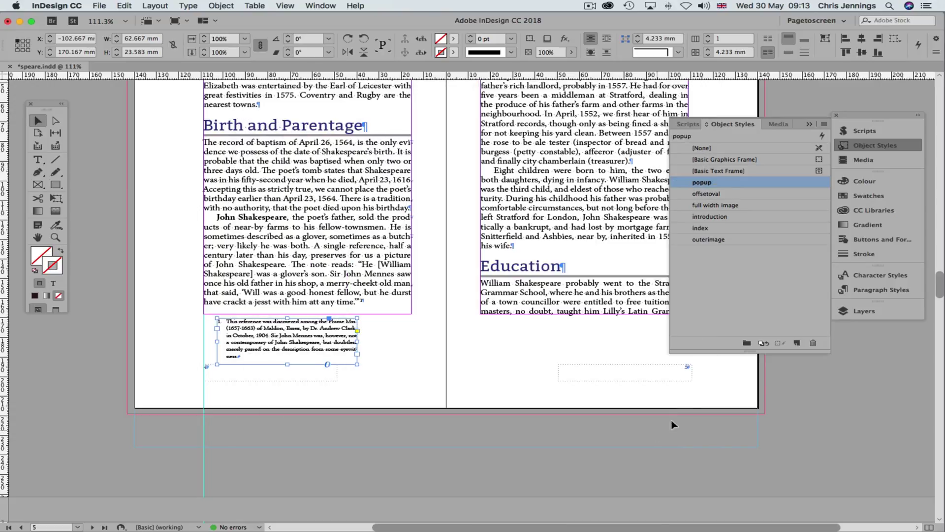
# Give the note frame a pure white fill.
pyautogui.doubleClick(42, 252)
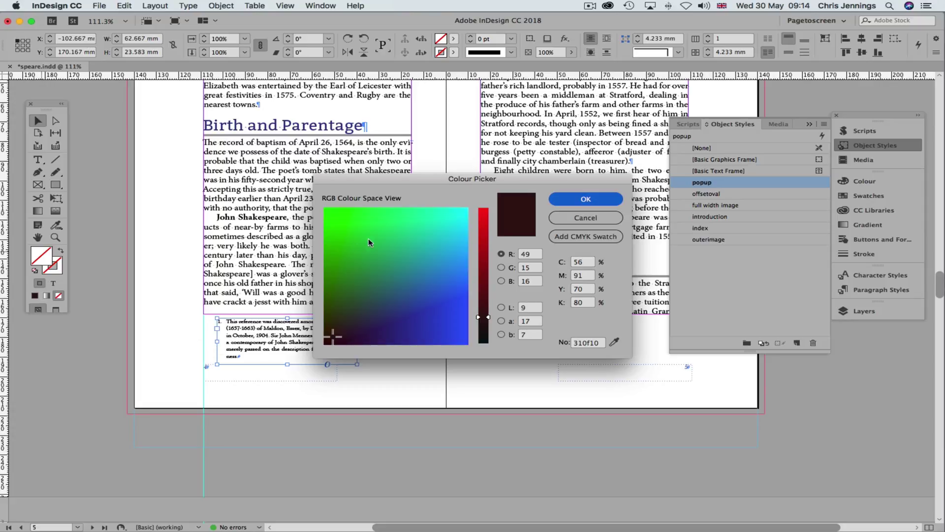
pyautogui.moveTo(342, 295); pyautogui.dragTo(324, 208)
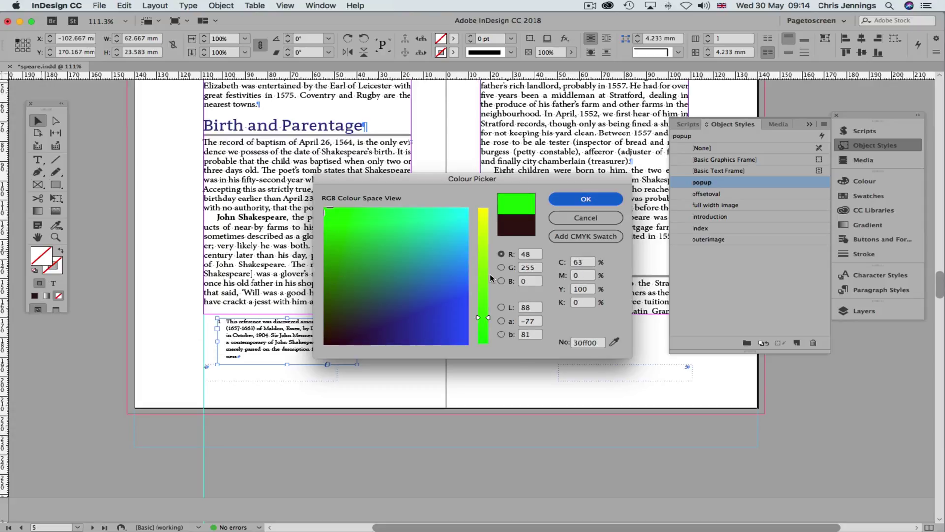
pyautogui.moveTo(490, 278); pyautogui.dragTo(484, 208)
pyautogui.moveTo(433, 226); pyautogui.dragTo(480, 201)
pyautogui.click(565, 199)
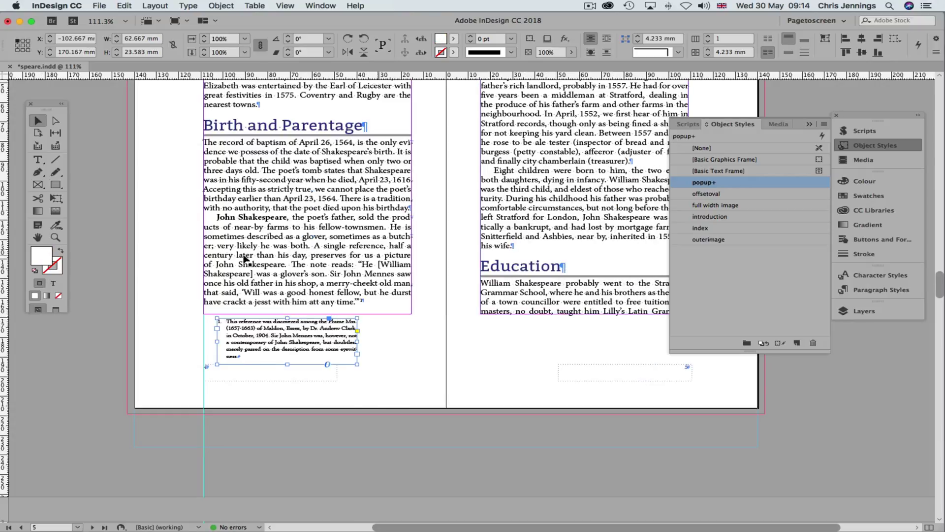
# Give the note frame a black stroke.
pyautogui.doubleClick(56, 268)
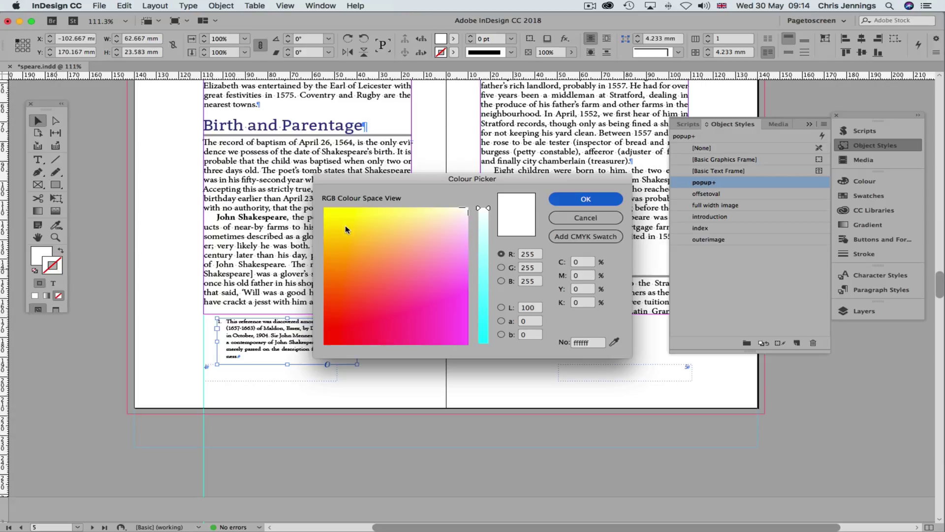
pyautogui.moveTo(343, 228); pyautogui.dragTo(315, 363)
pyautogui.moveTo(484, 260); pyautogui.dragTo(483, 350)
pyautogui.click(566, 200)
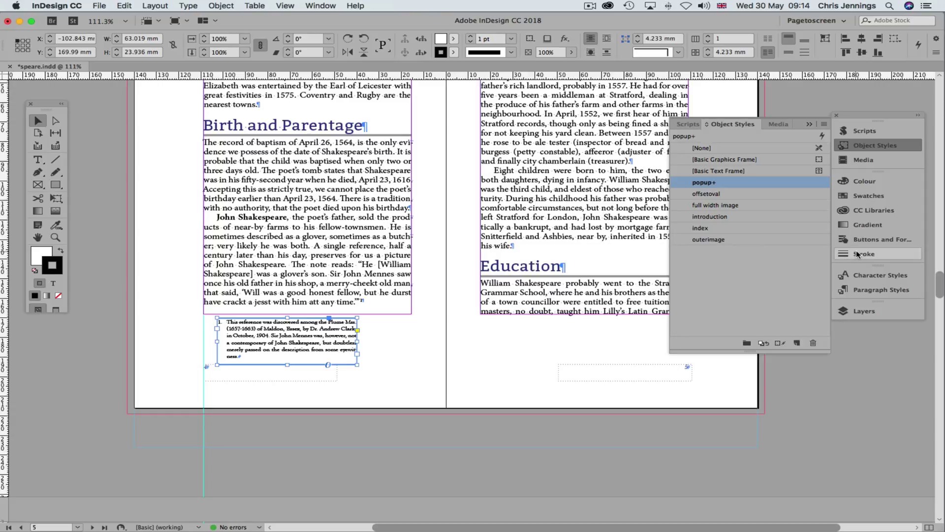
# Set the note frame's stroke weight to 0.5 pt and nudge the frame slightly right.
pyautogui.click(864, 254)
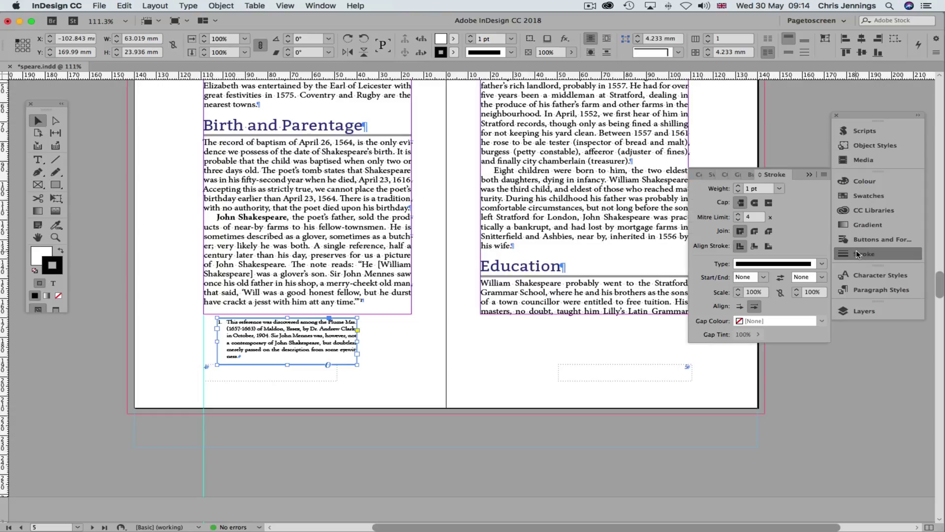
pyautogui.click(779, 188)
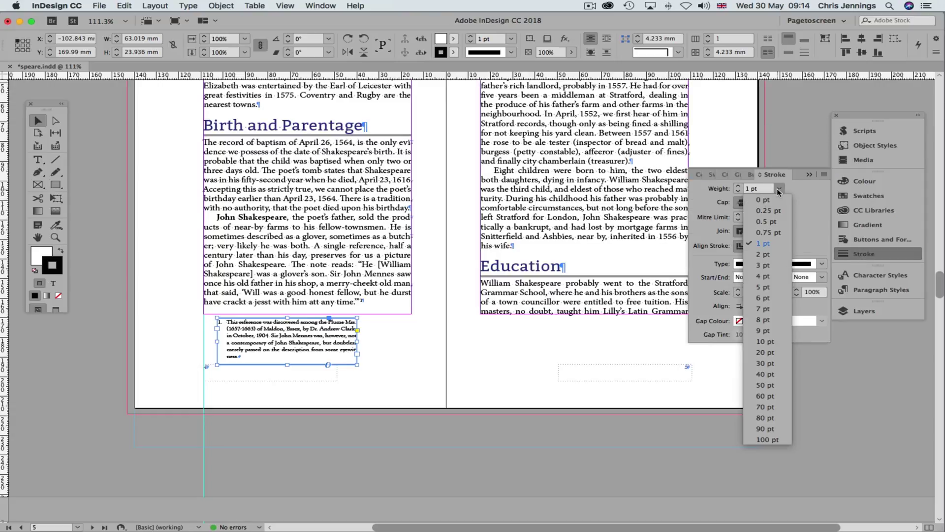
pyautogui.click(766, 222)
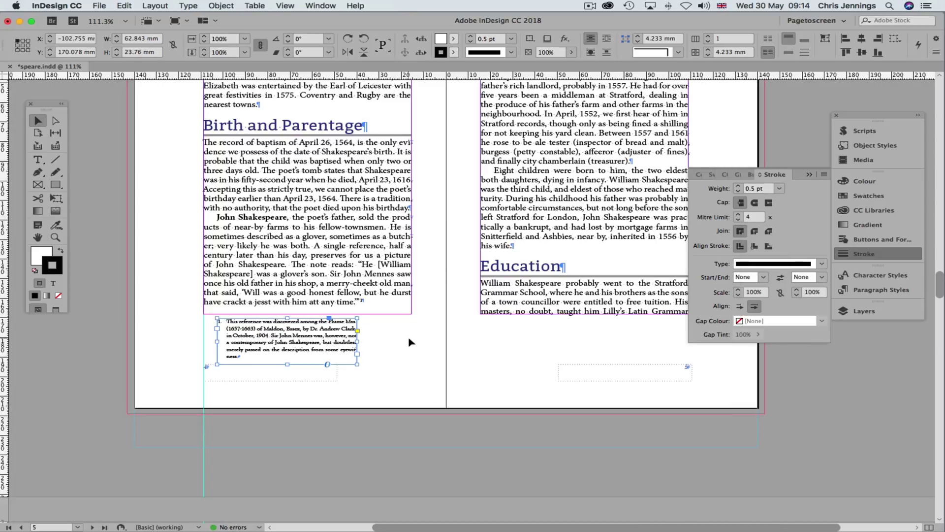
pyautogui.moveTo(289, 337)
pyautogui.mouseDown()
pyautogui.moveTo(301, 273)
pyautogui.moveTo(296, 338)
pyautogui.mouseUp()
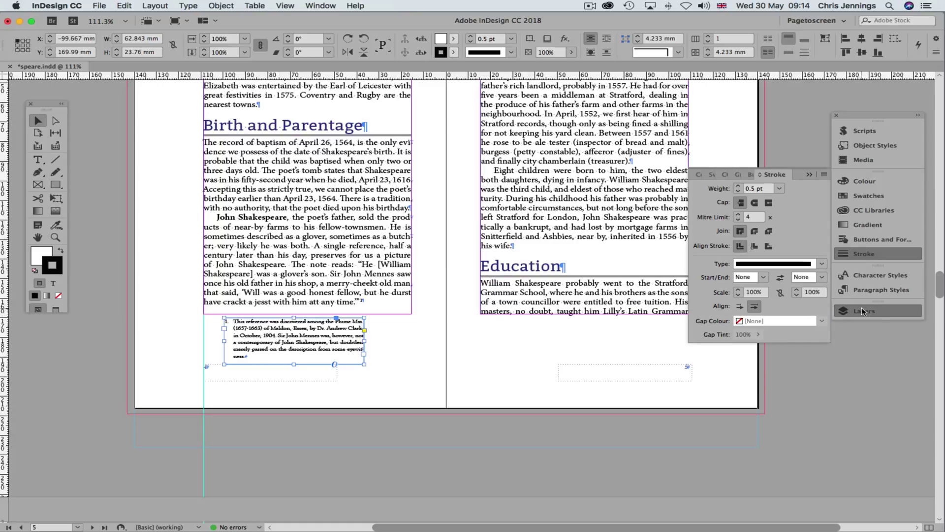
# Add Layer 2 and paste the cut note frame in place onto it, checking via layer visibility.
pyautogui.click(842, 311)
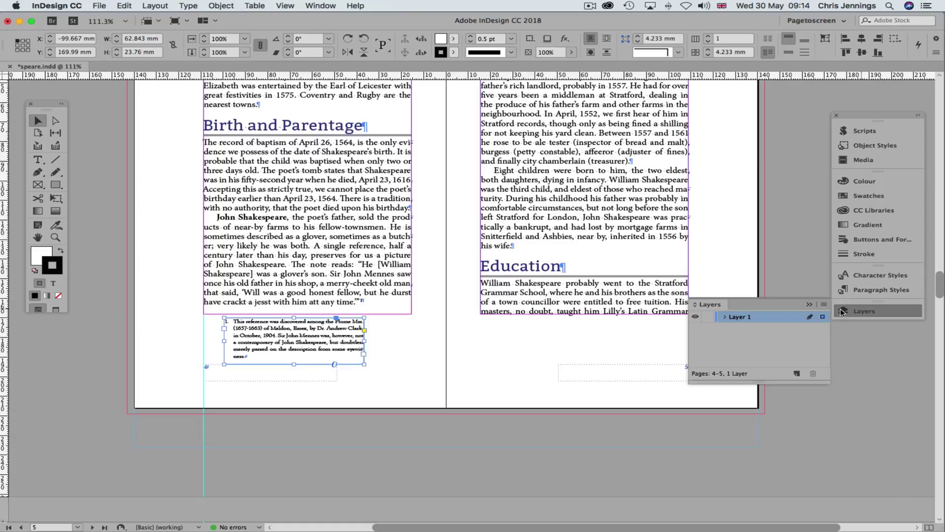
pyautogui.click(796, 374)
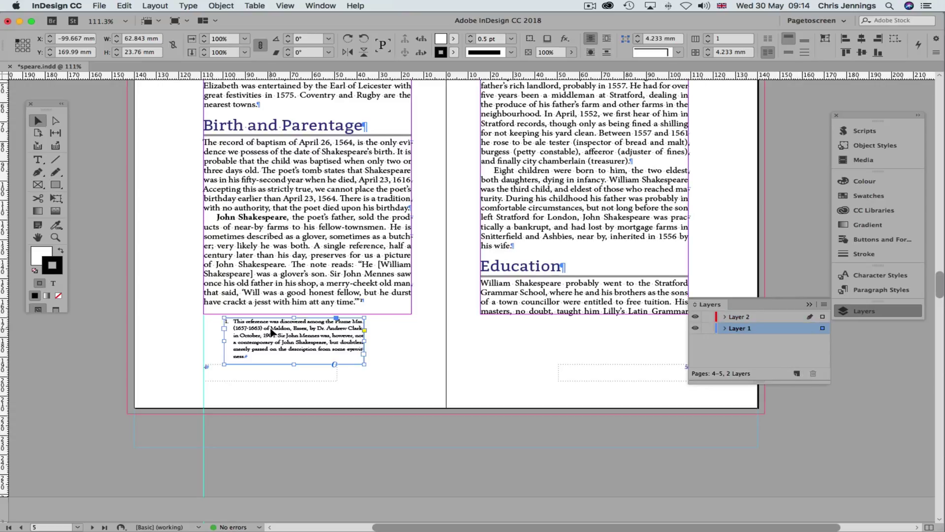
pyautogui.hotkey('ctrl', 'x')
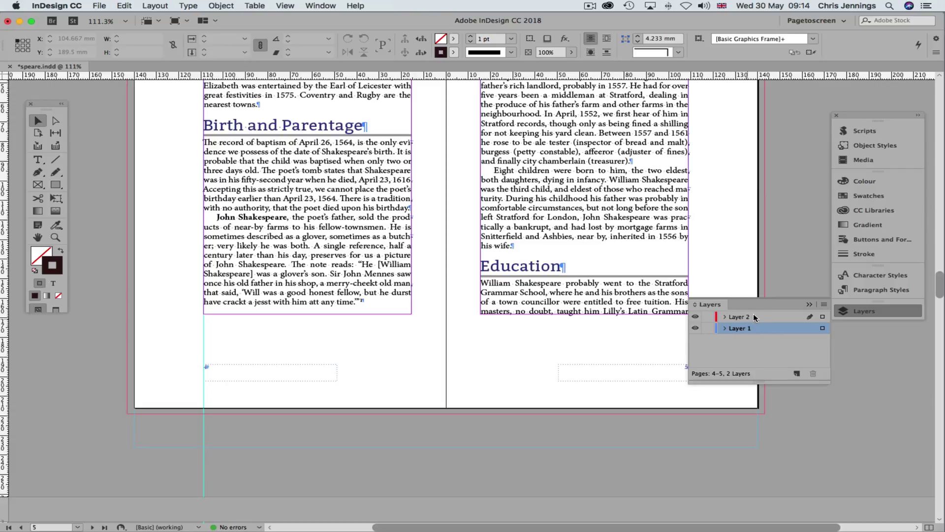
pyautogui.click(747, 317)
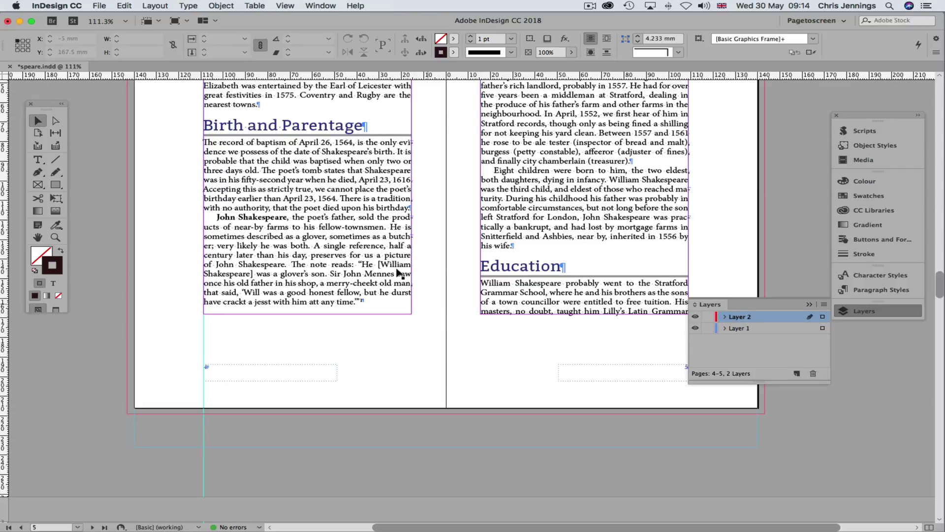
pyautogui.click(124, 6)
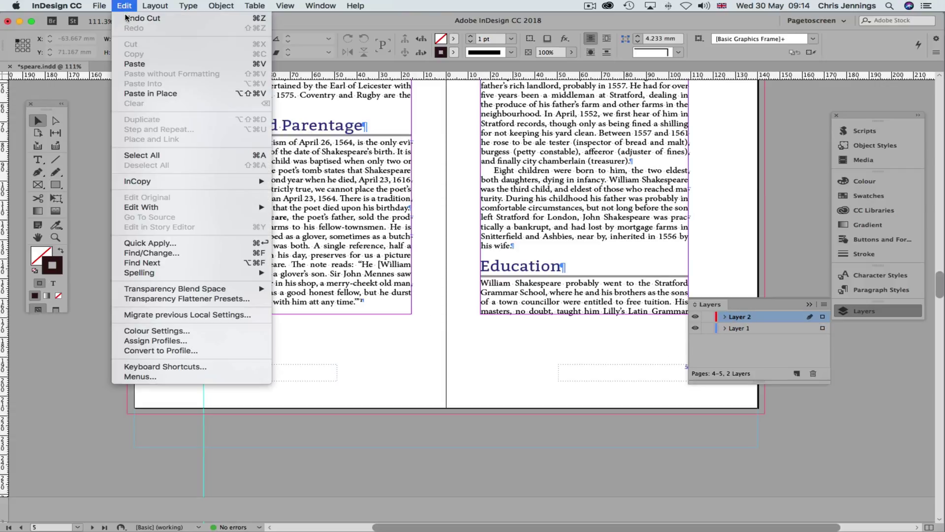
pyautogui.click(150, 93)
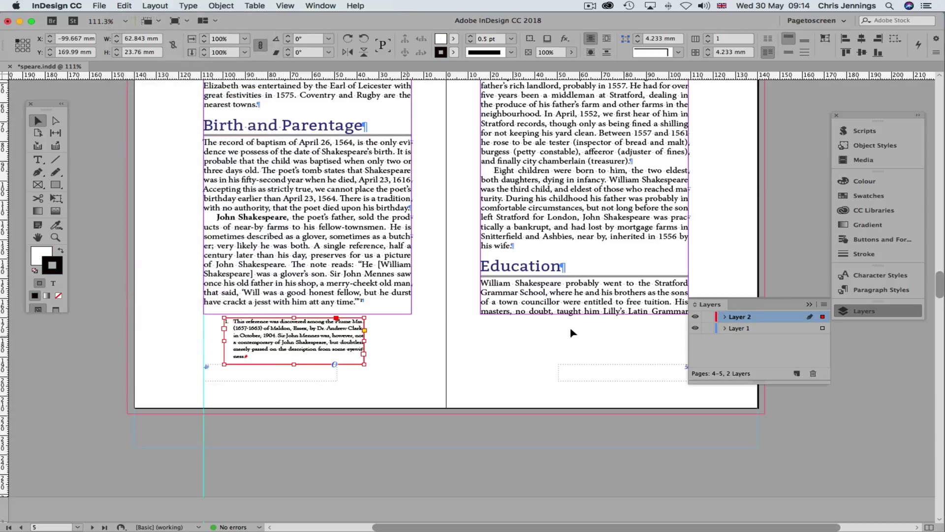
pyautogui.click(695, 318)
pyautogui.click(694, 318)
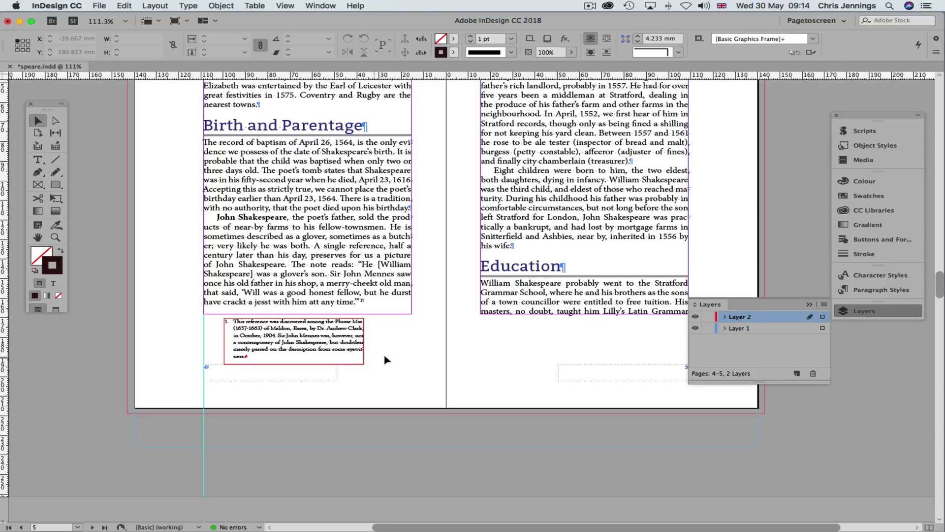
pyautogui.click(362, 345)
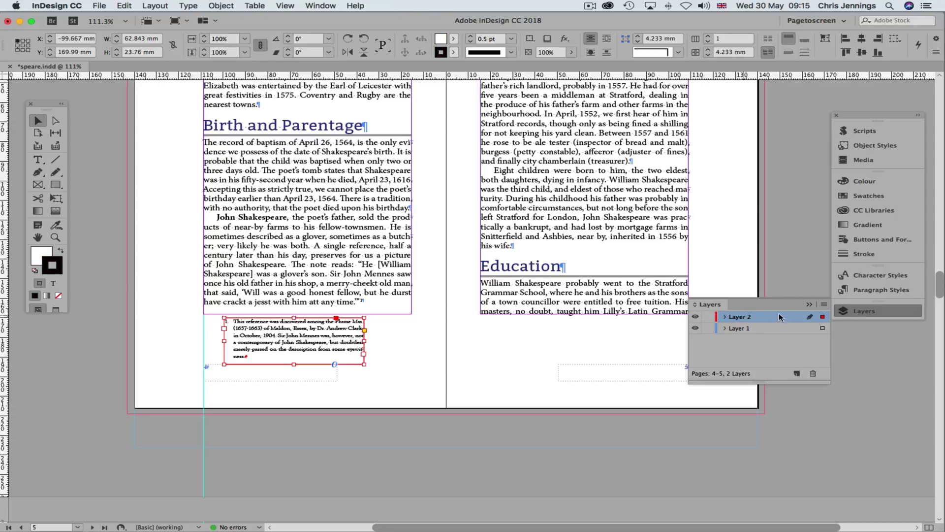
# Redefine the popup object style from the note frame's current formatting.
pyautogui.click(865, 146)
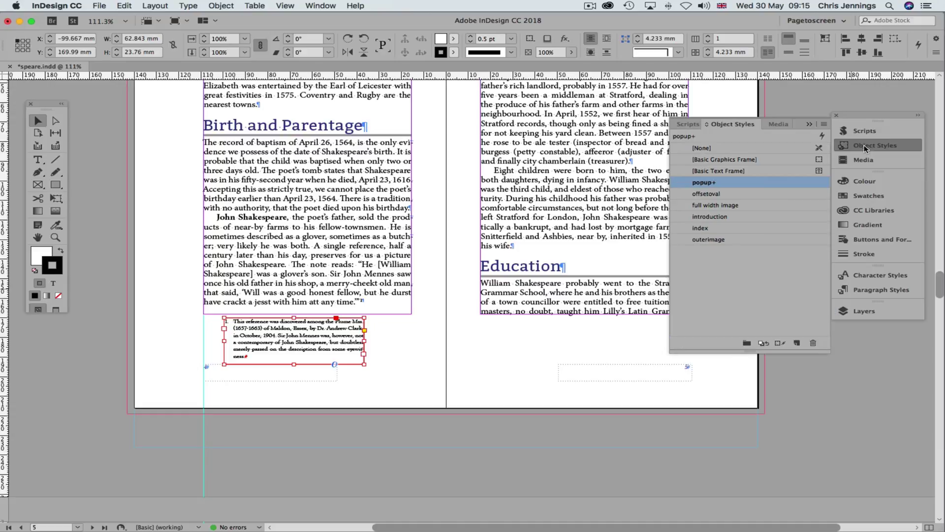
pyautogui.rightClick(702, 185)
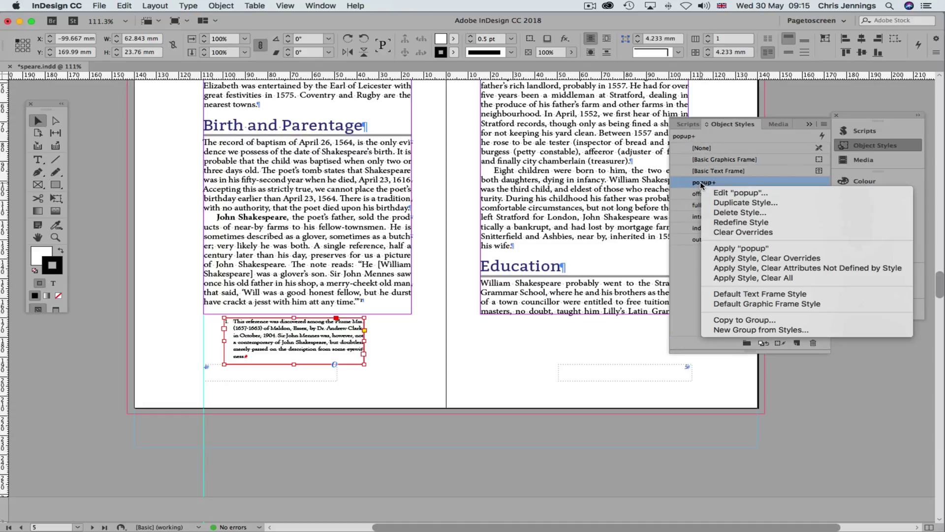
pyautogui.click(721, 222)
pyautogui.click(428, 356)
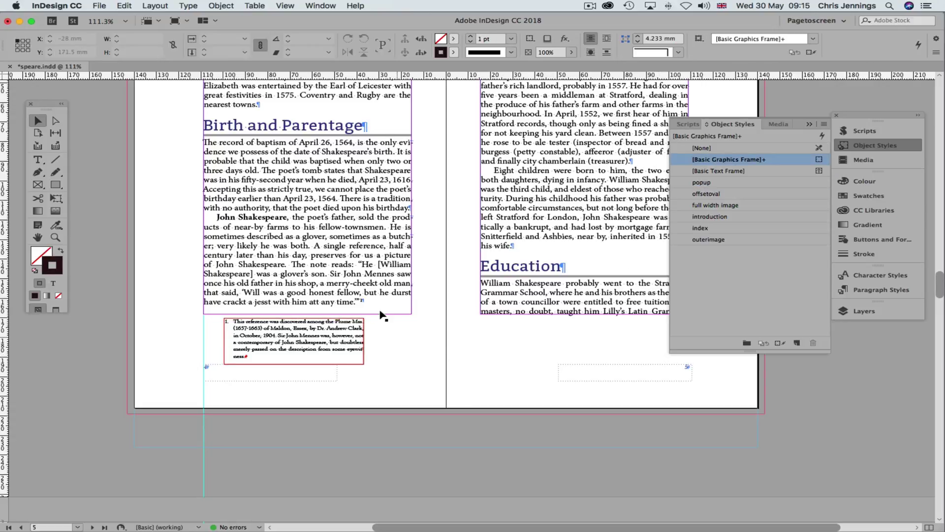
pyautogui.click(308, 333)
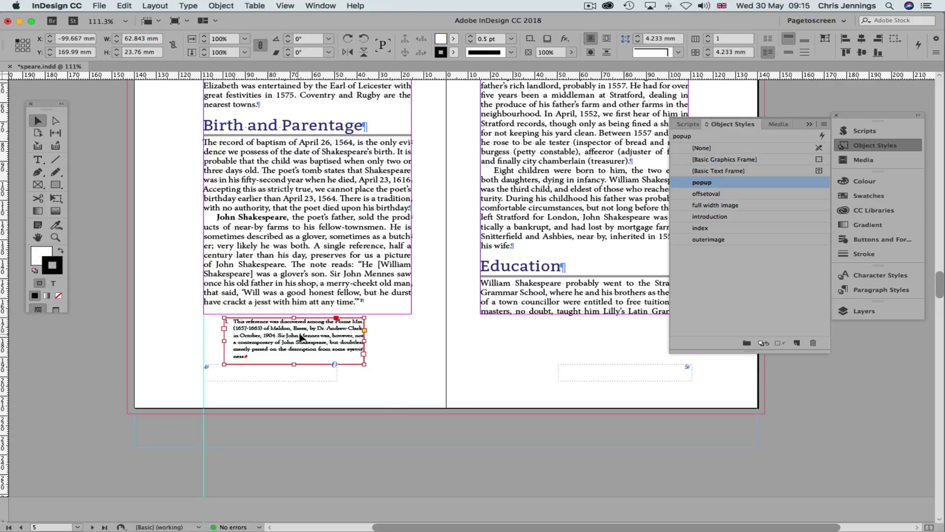
# Make the note frame a hidden-until-triggered button with a Show/Hide action hiding Button 1.
pyautogui.click(850, 238)
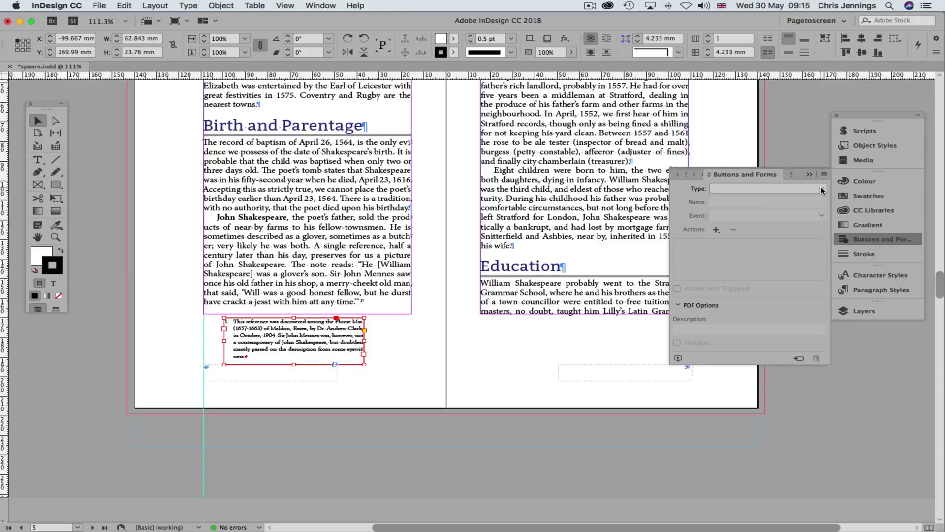
pyautogui.click(743, 188)
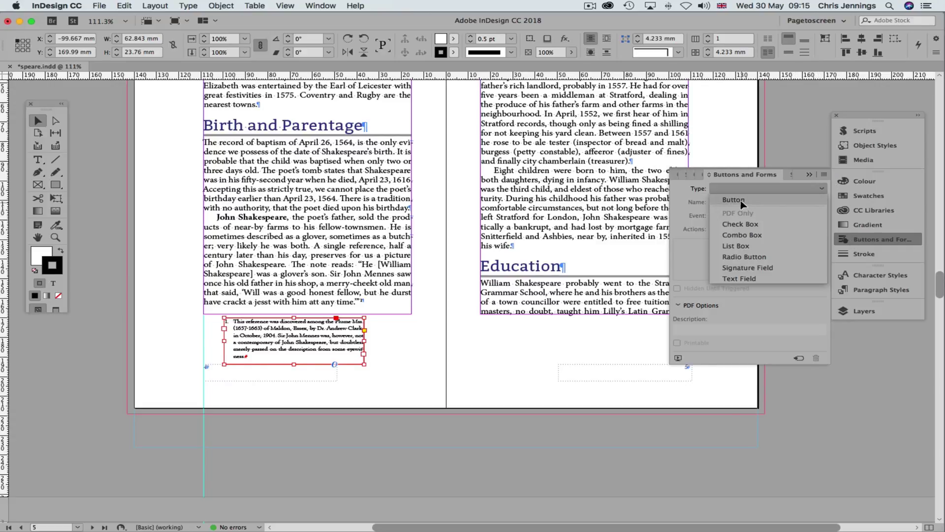
pyautogui.click(741, 201)
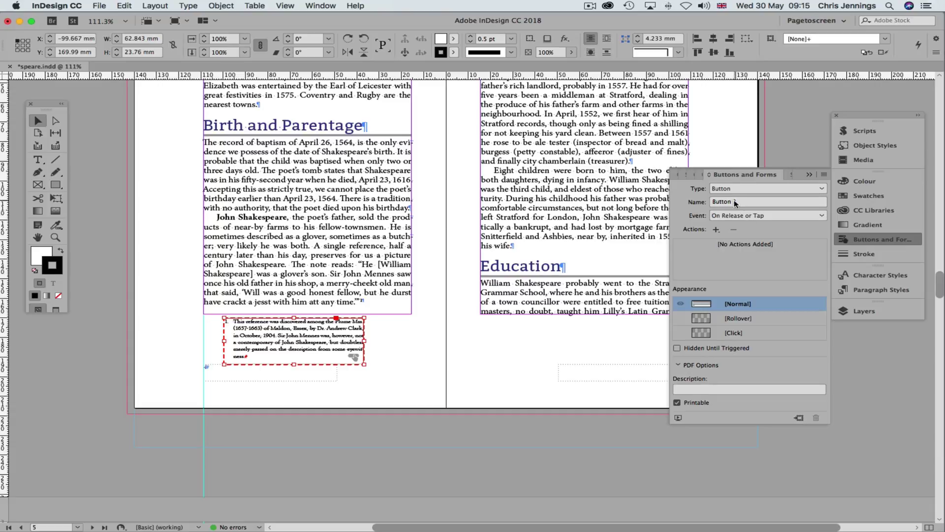
pyautogui.click(677, 349)
pyautogui.click(716, 230)
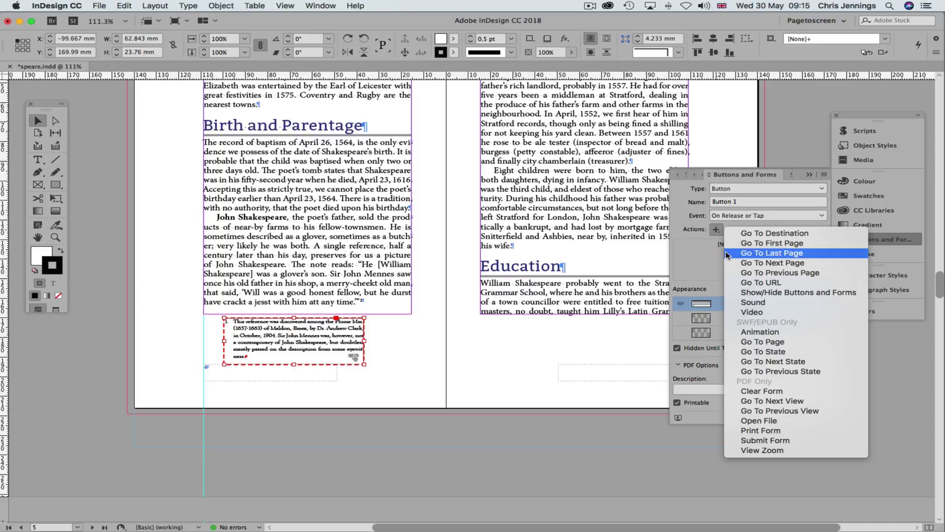
pyautogui.click(747, 294)
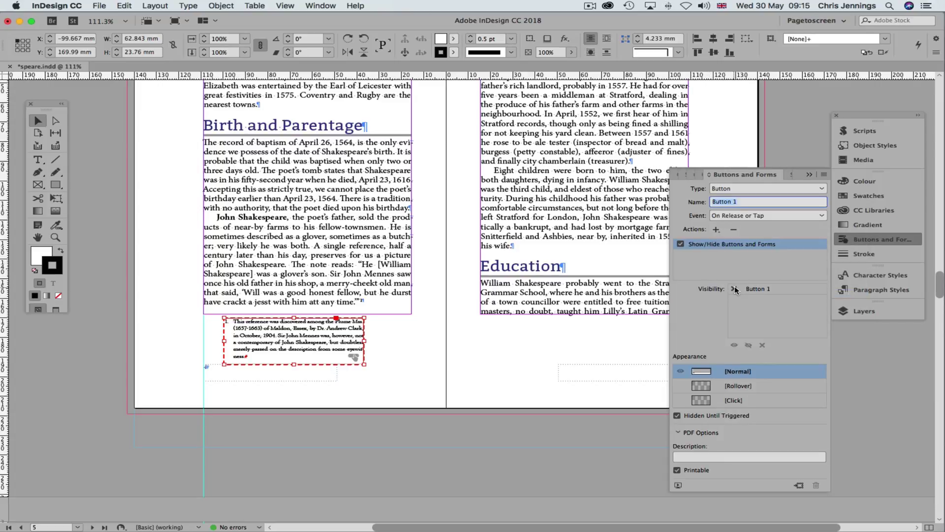
pyautogui.click(734, 289)
pyautogui.click(596, 348)
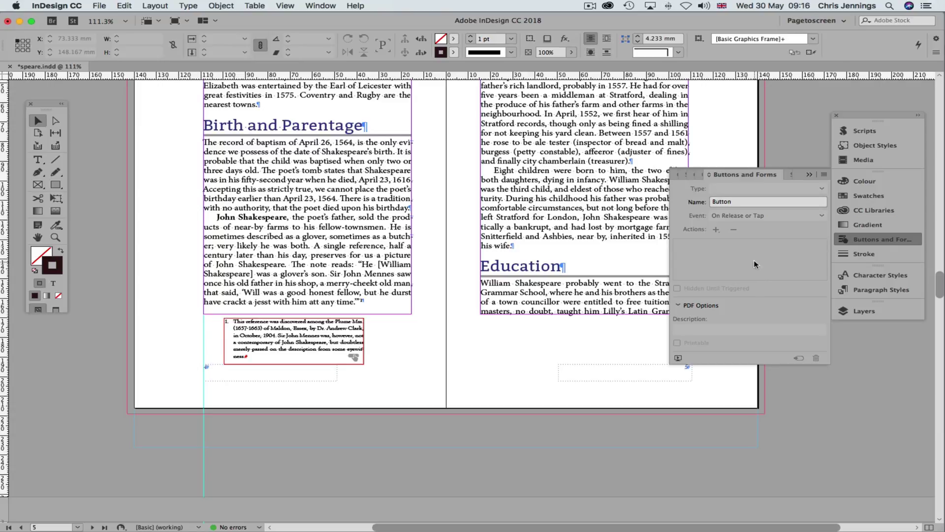
# Select Layer 1 in the Layers panel as the target layer.
pyautogui.click(862, 312)
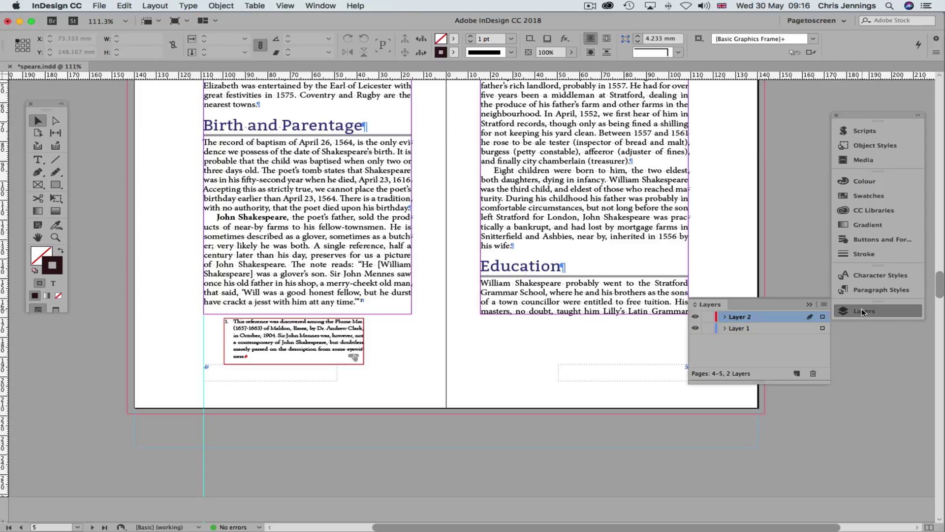
pyautogui.click(740, 330)
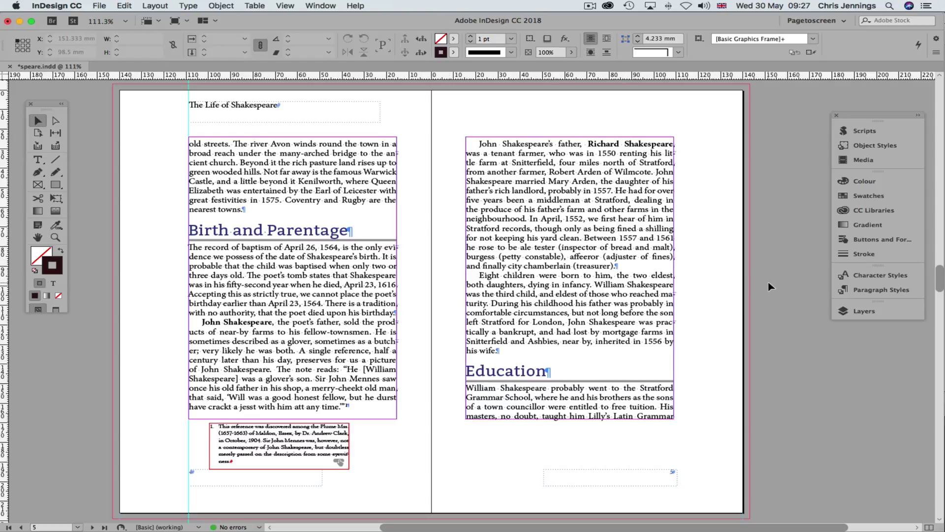
# Place question.png on the pasteboard and scale it down to a 7.857 mm icon.
pyautogui.press('super+d')
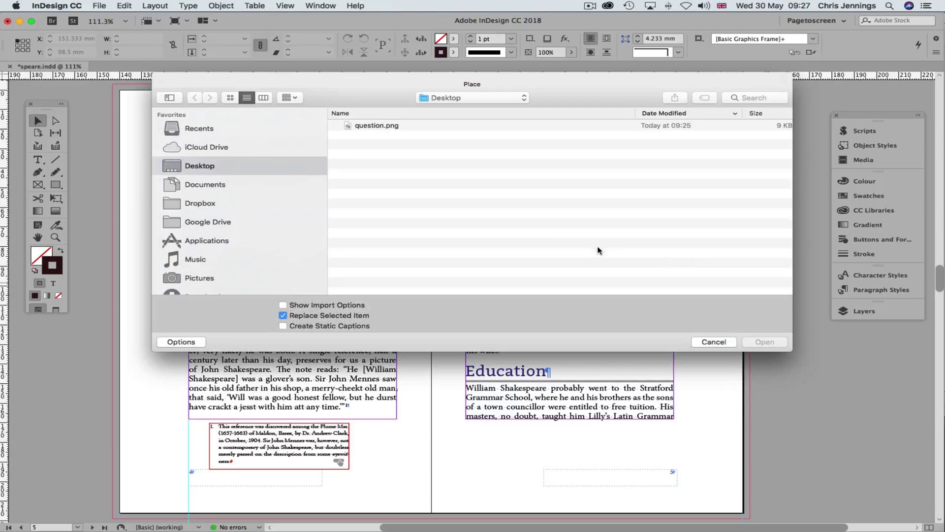
pyautogui.click(377, 126)
pyautogui.click(762, 341)
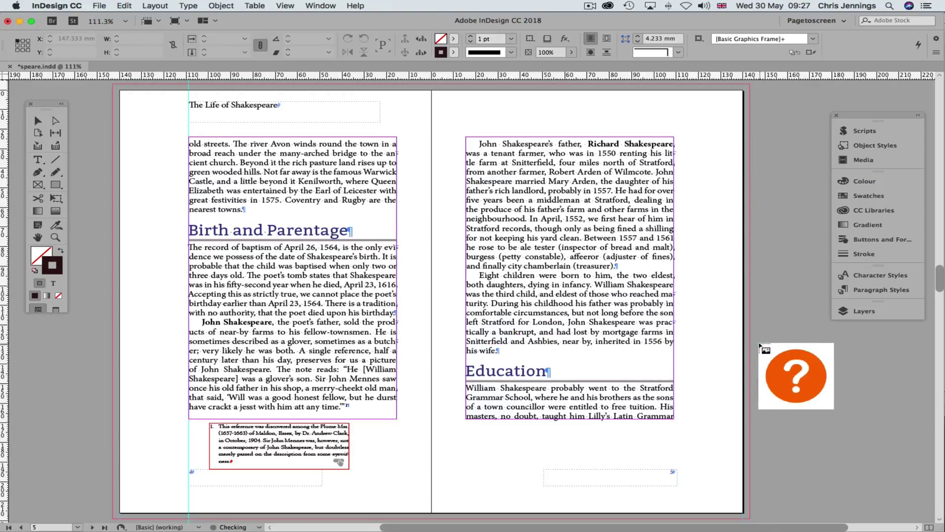
pyautogui.click(763, 351)
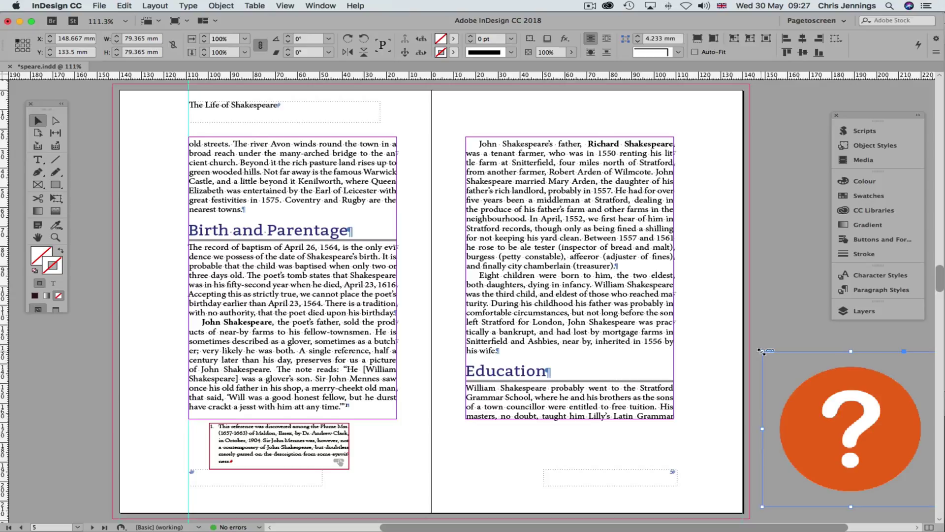
pyautogui.moveTo(764, 351); pyautogui.dragTo(414, 415)
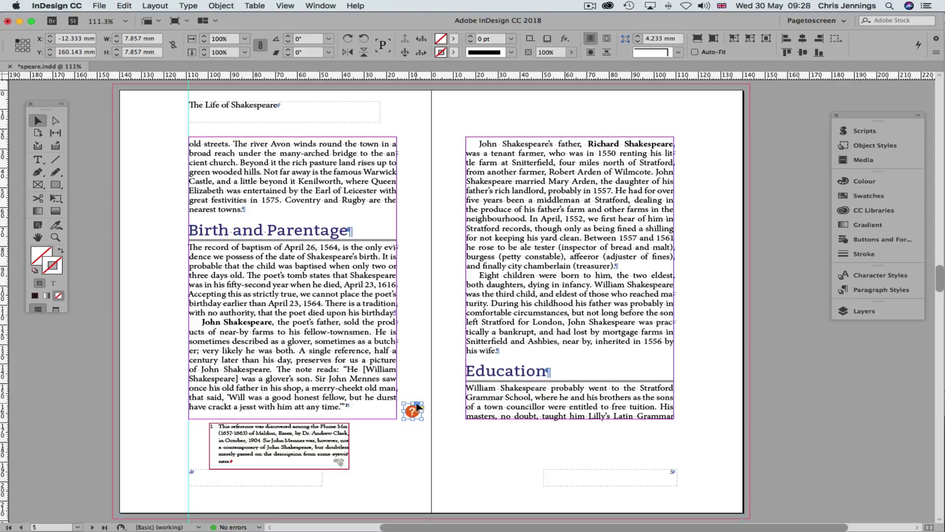
# Anchor the question-mark icon after "time." in the quoted note with Custom anchored position.
pyautogui.moveTo(417, 407); pyautogui.dragTo(351, 408)
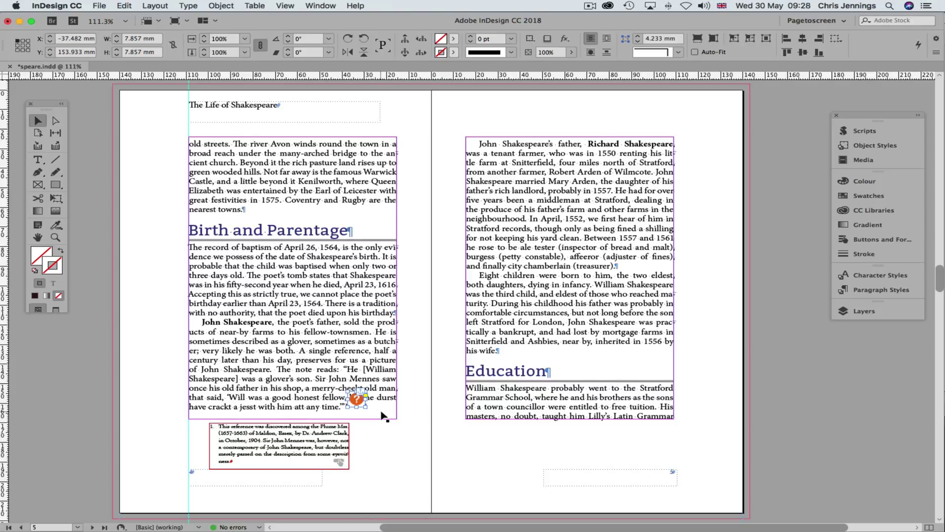
pyautogui.click(221, 6)
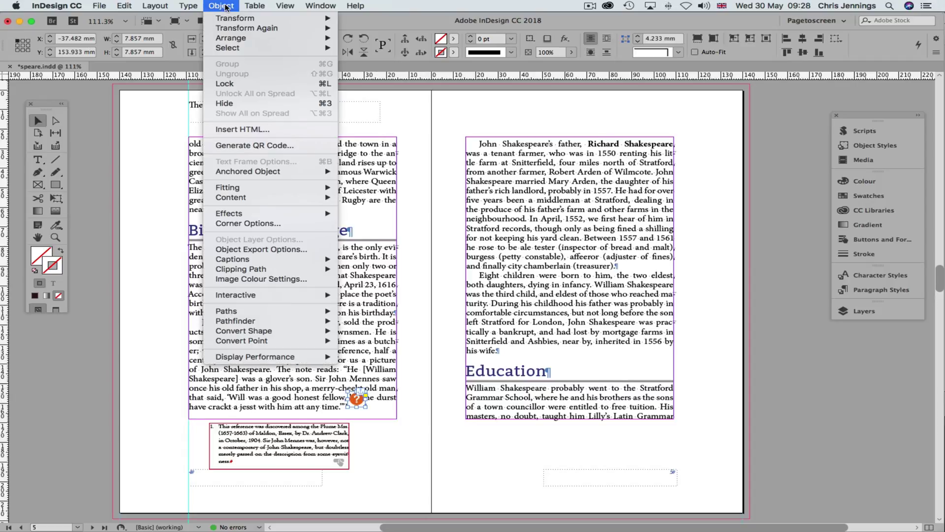
pyautogui.moveTo(253, 176)
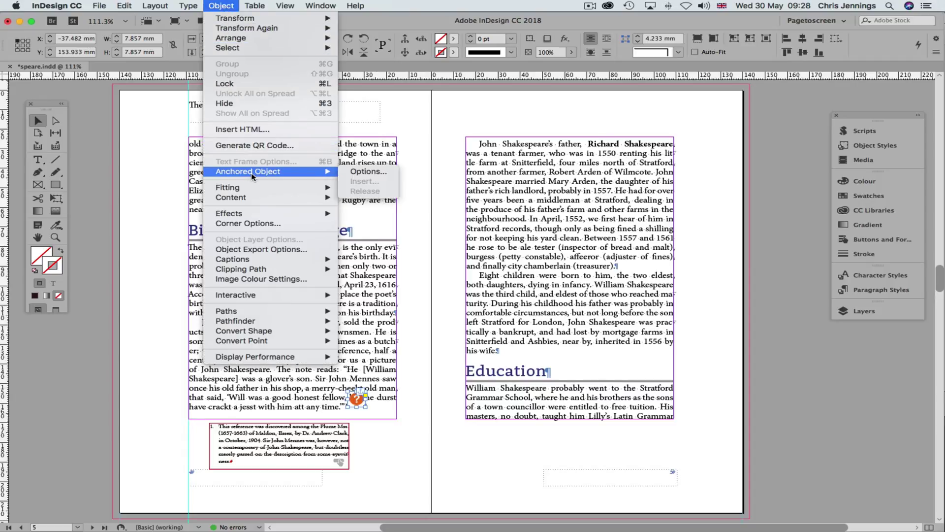
pyautogui.click(359, 171)
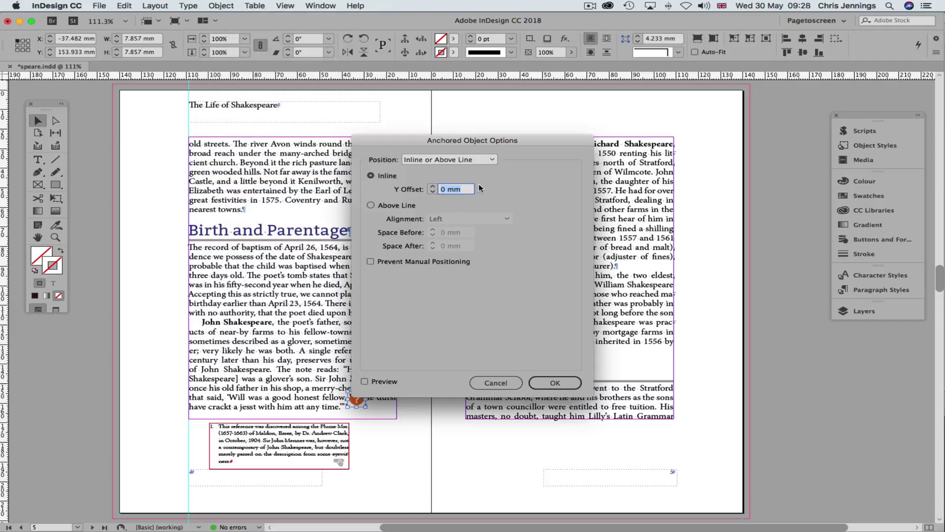
pyautogui.click(488, 160)
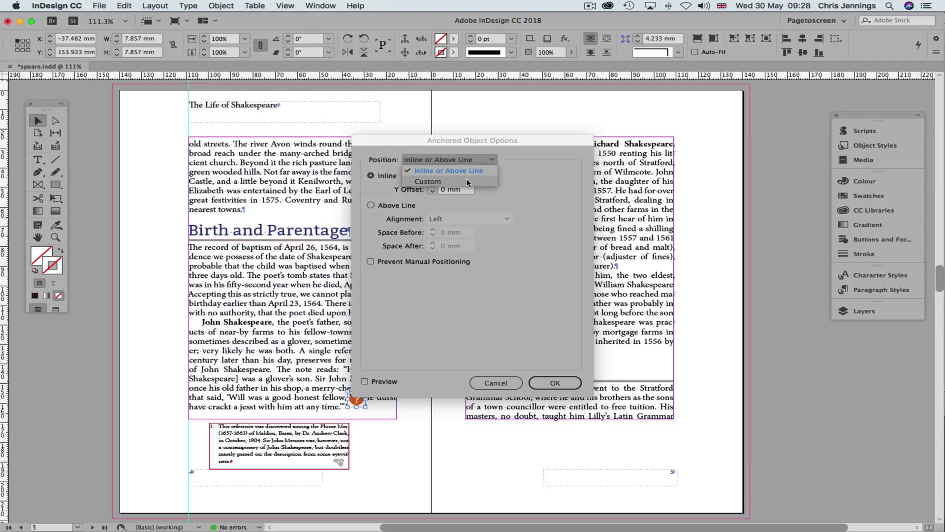
pyautogui.click(466, 181)
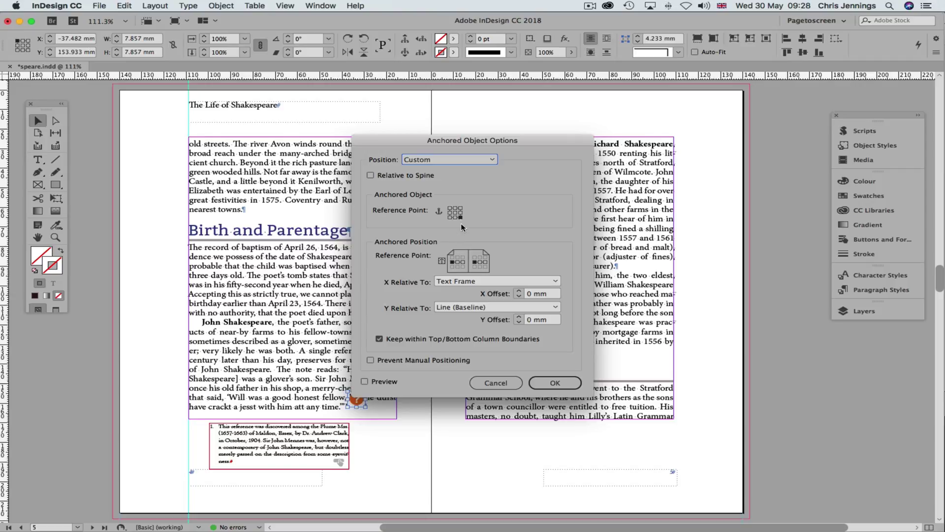
pyautogui.click(554, 383)
# Drag the anchored icon to sit just outside the left column's right edge.
pyautogui.moveTo(177, 402); pyautogui.dragTo(412, 410)
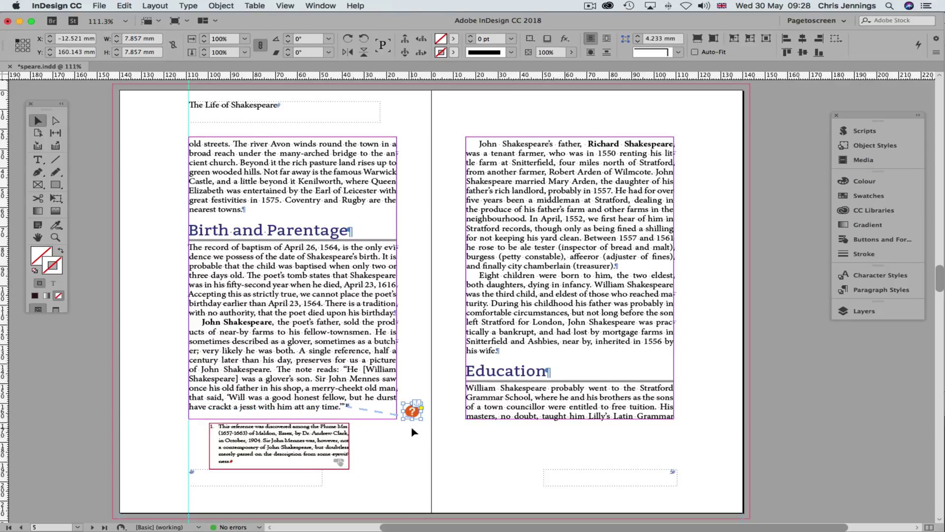
pyautogui.click(409, 410)
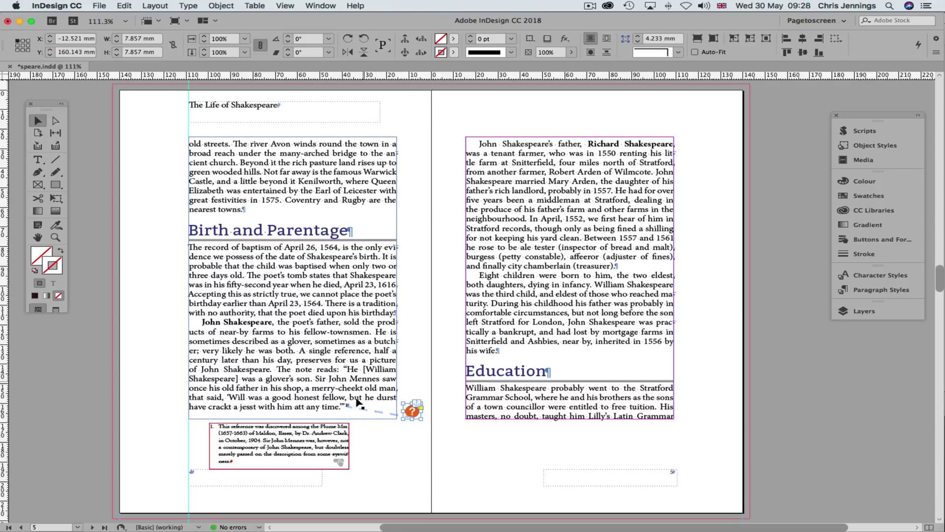
pyautogui.click(382, 446)
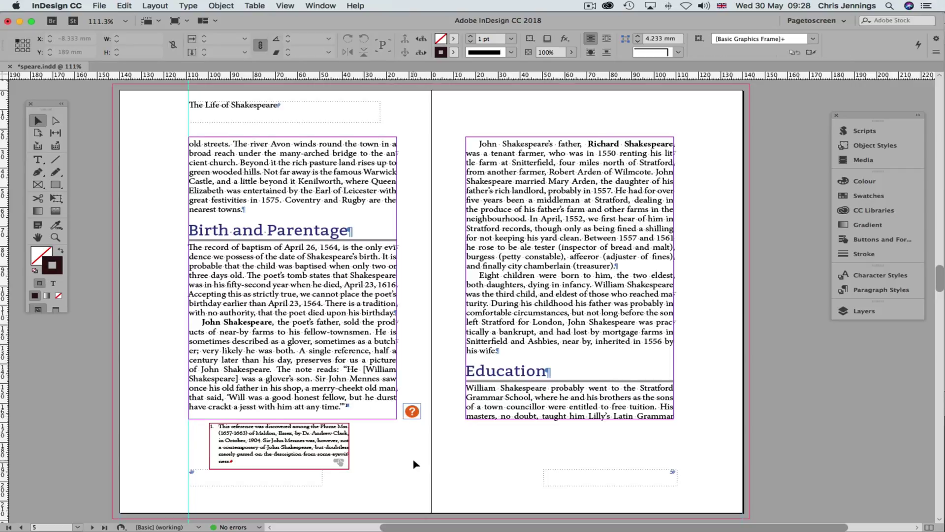
# Nudge the orange question-mark icon into the left margin, level with the anecdote's final line.
pyautogui.click(414, 412)
pyautogui.moveTo(414, 407); pyautogui.dragTo(416, 401)
pyautogui.click(416, 434)
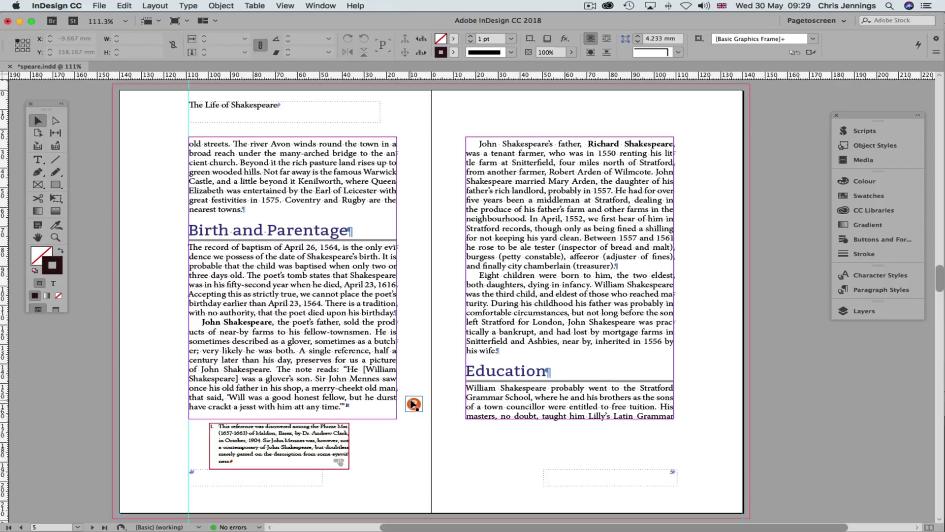
pyautogui.moveTo(414, 404); pyautogui.dragTo(170, 402)
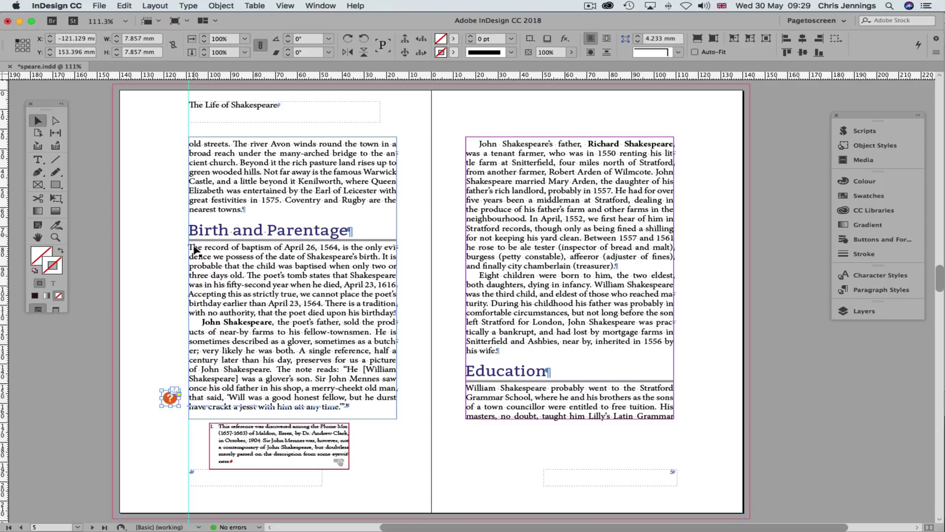
pyautogui.moveTo(170, 399); pyautogui.dragTo(173, 404)
pyautogui.click(164, 380)
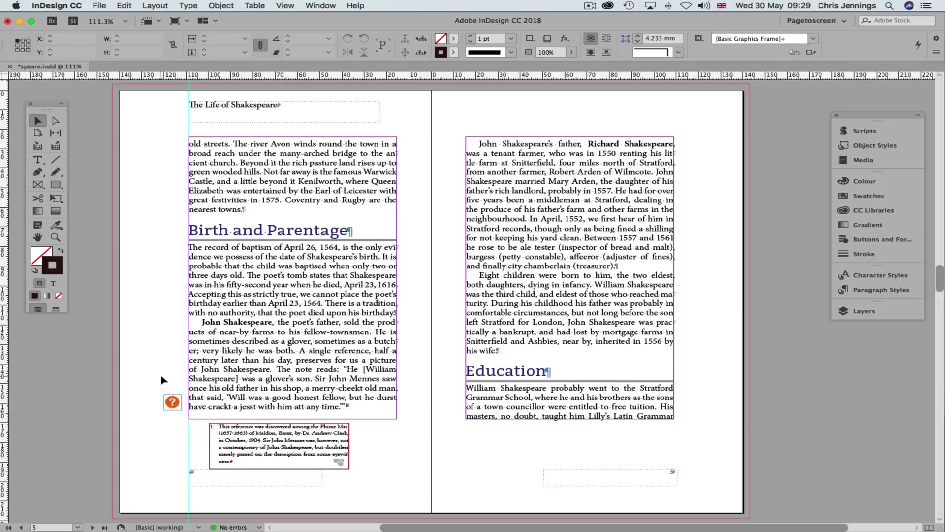
# Make the question mark Button 4 with a Show/Hide Buttons and Forms action (show Button 1, hide Button 4).
pyautogui.click(173, 401)
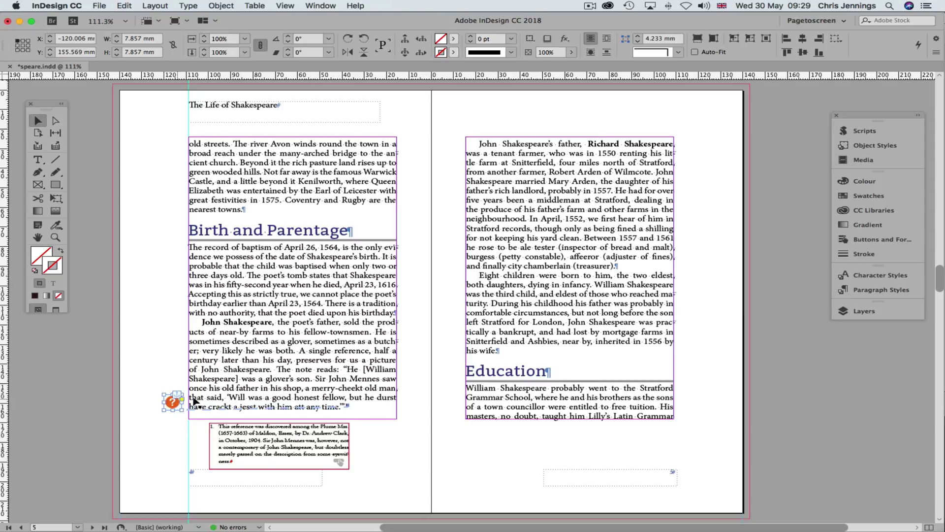
pyautogui.click(858, 237)
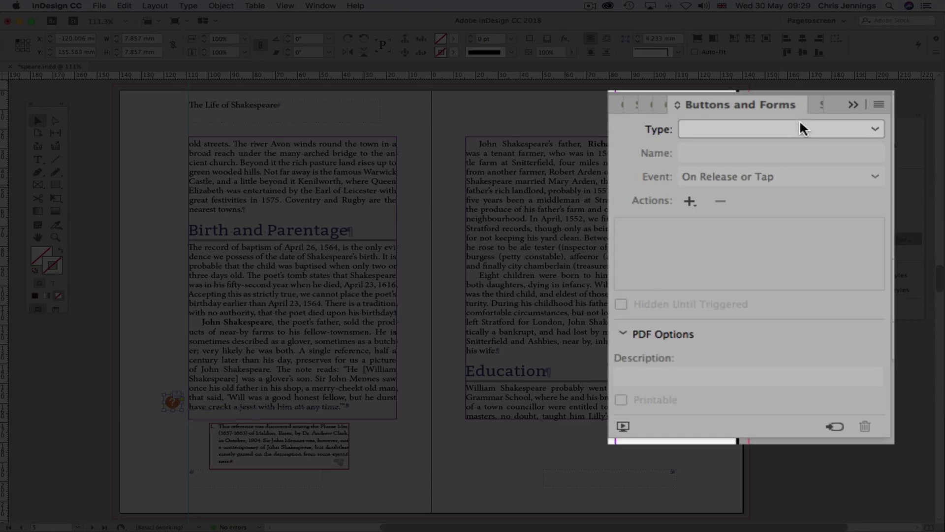
pyautogui.click(777, 189)
pyautogui.click(748, 147)
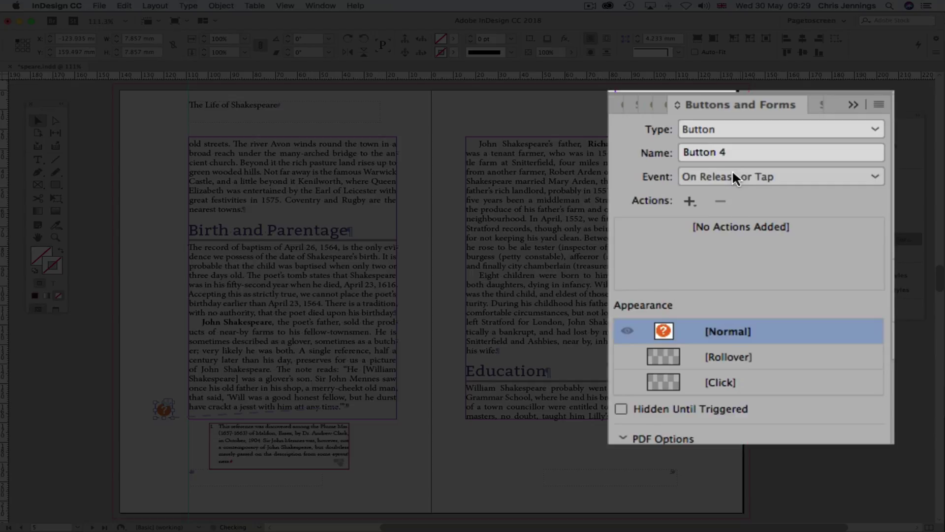
pyautogui.click(692, 201)
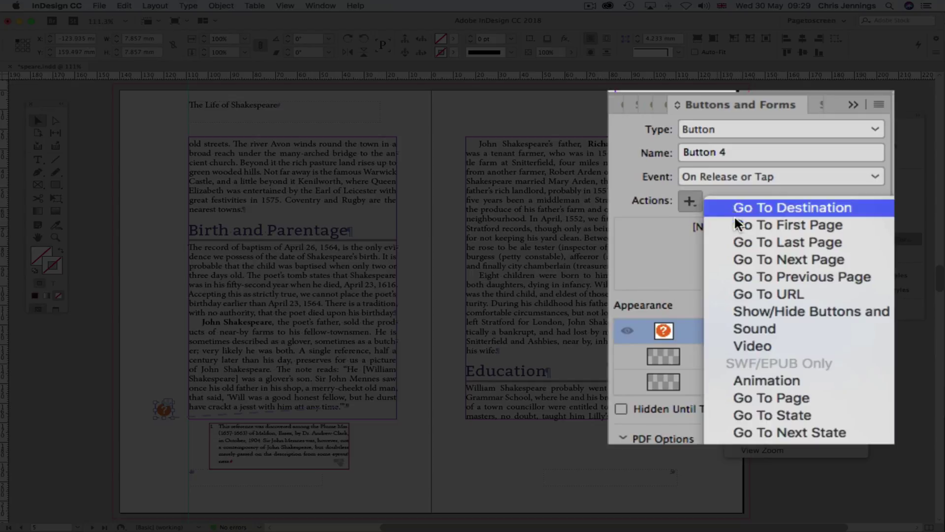
pyautogui.click(772, 310)
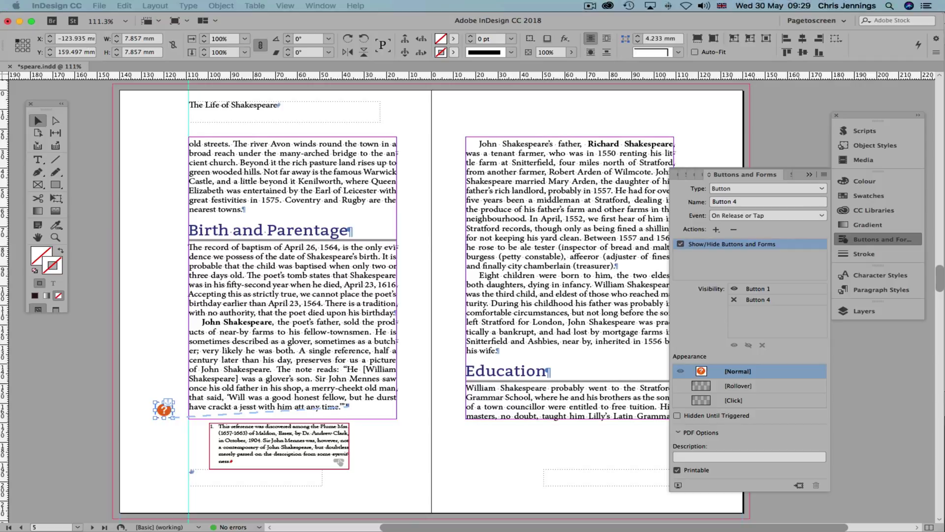
# Open the EPUB Interactivity Preview and enlarge it to show the spread.
pyautogui.press('super+shift+Return')
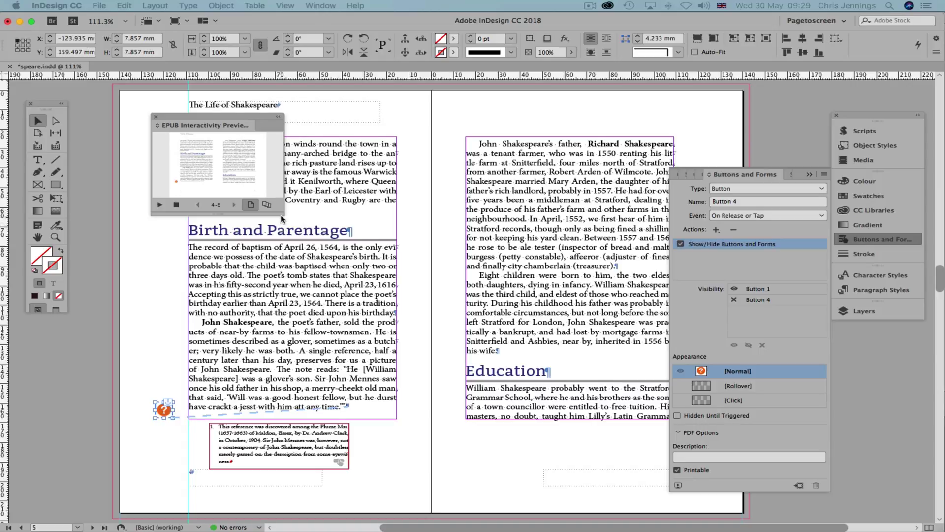
pyautogui.moveTo(284, 215); pyautogui.dragTo(571, 364)
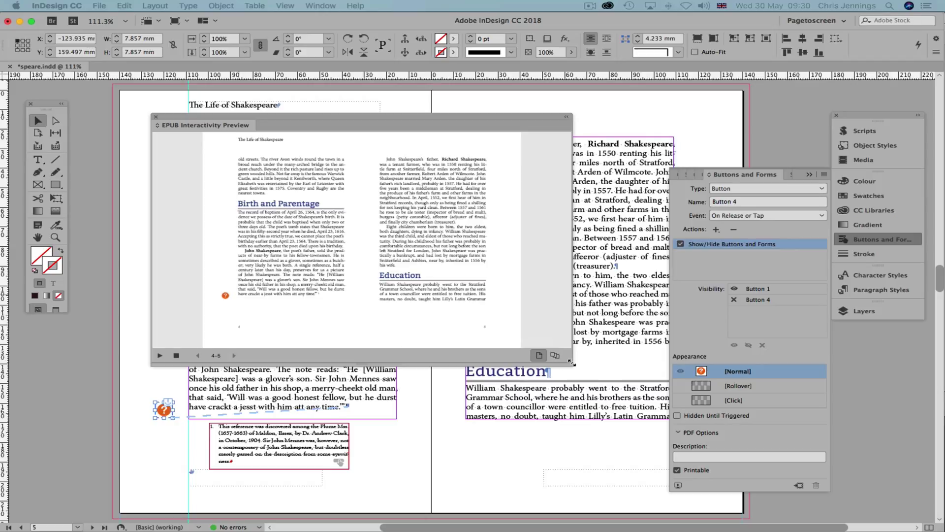
pyautogui.moveTo(571, 363); pyautogui.dragTo(609, 390)
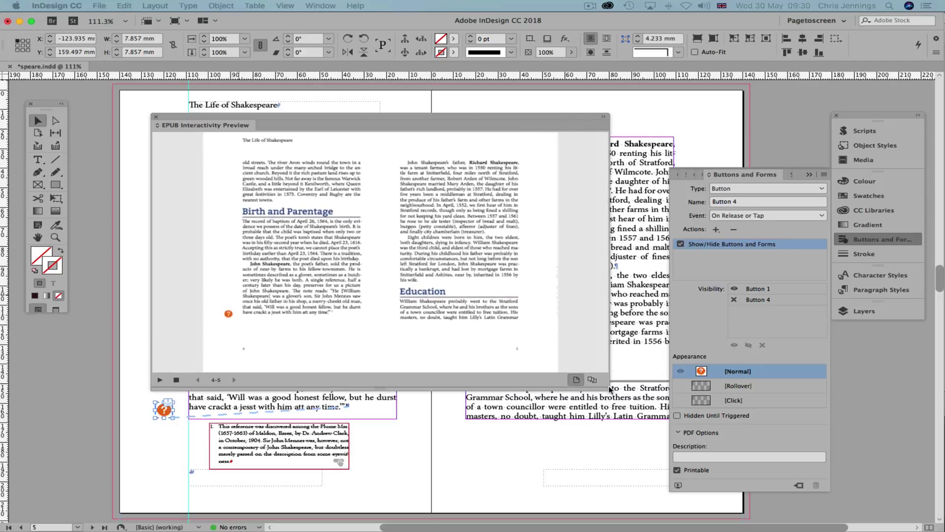
# Test repeatedly that the ? button pops up the footnote and clicking the footnote closes it.
pyautogui.click(229, 315)
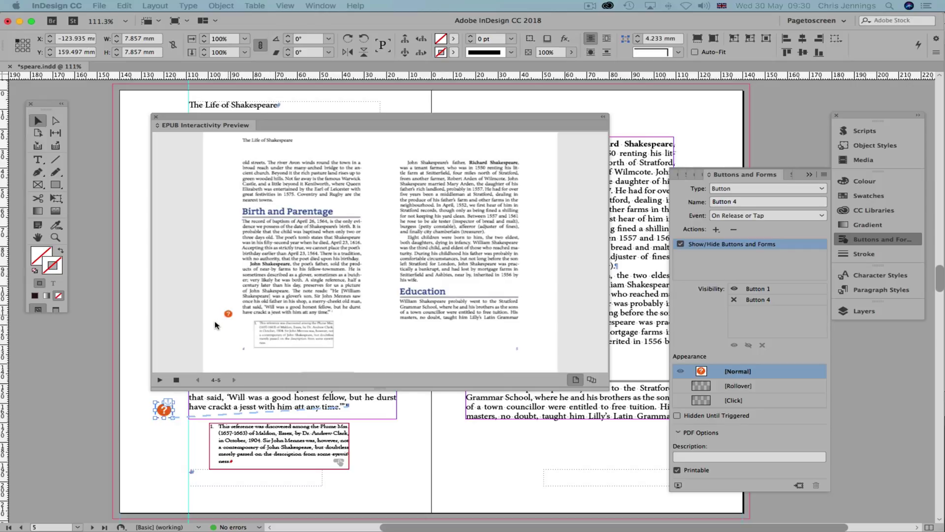
pyautogui.click(270, 332)
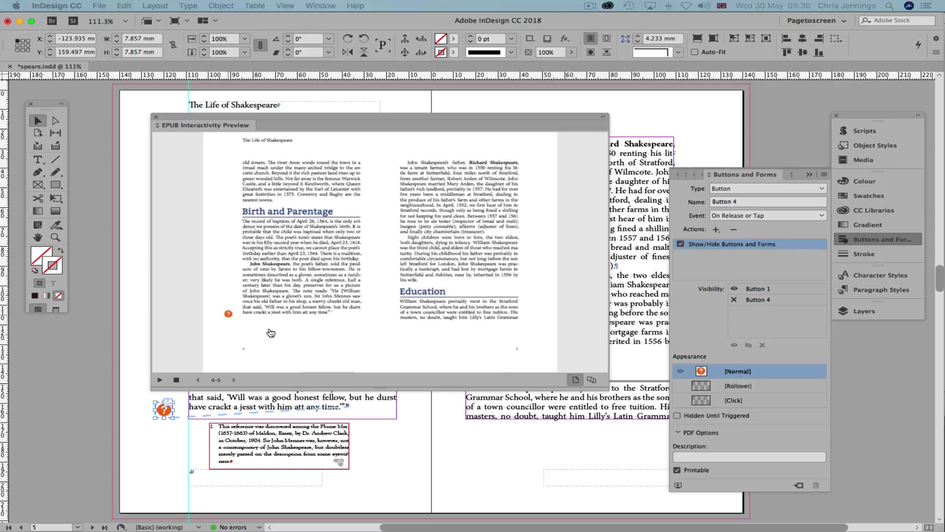
pyautogui.click(228, 316)
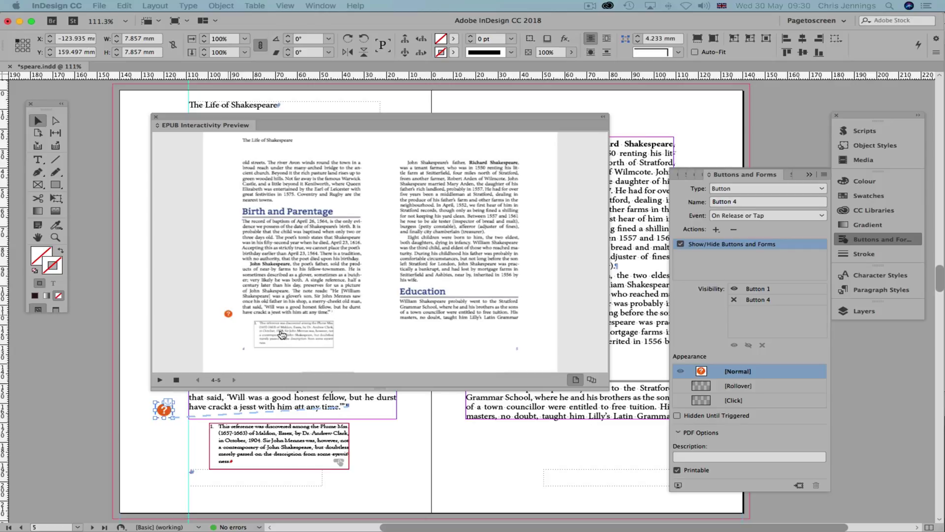
pyautogui.click(281, 335)
pyautogui.click(228, 316)
pyautogui.click(269, 338)
pyautogui.click(229, 317)
pyautogui.click(286, 332)
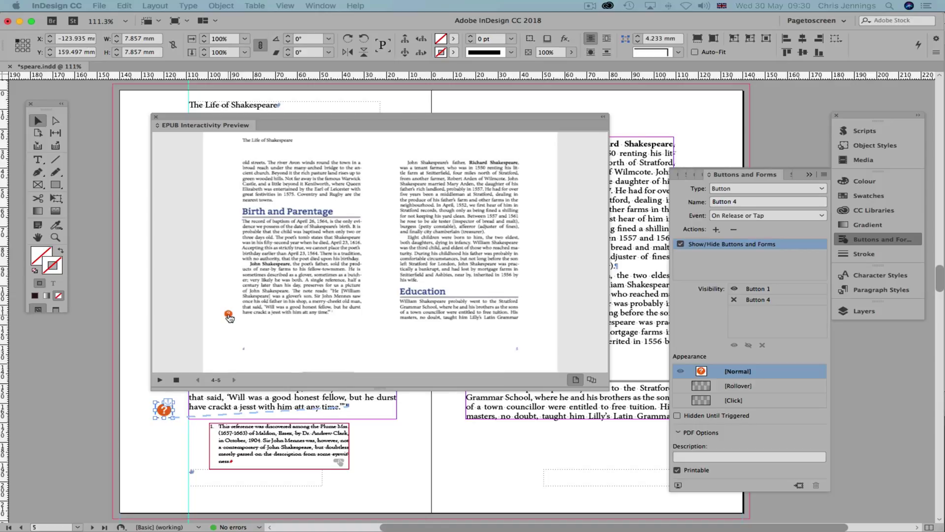
pyautogui.click(228, 314)
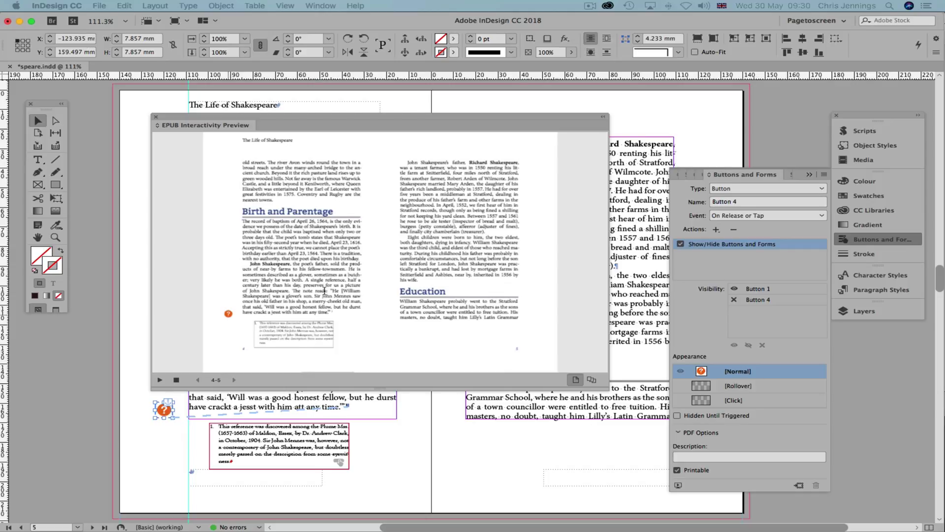
pyautogui.click(299, 330)
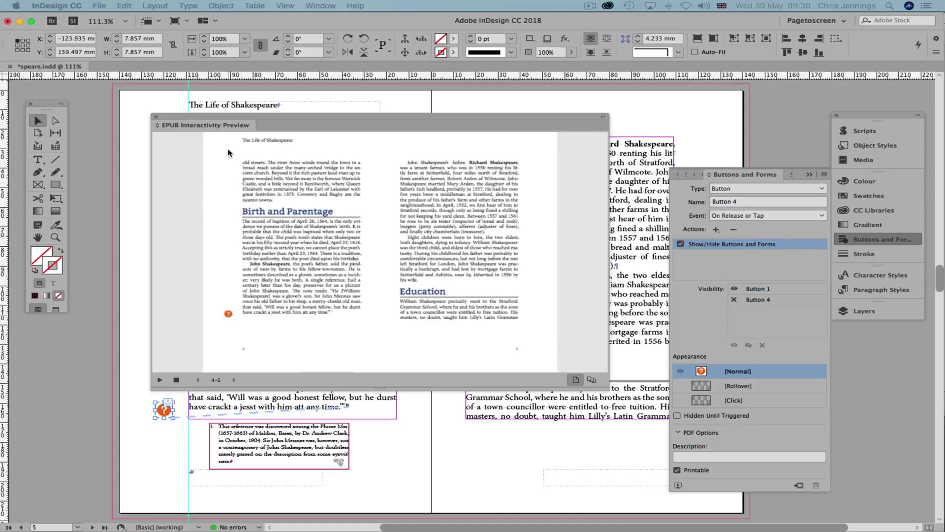
# Shrink the preview aside and drag the footnote box up over the left column's body text.
pyautogui.doubleClick(215, 126)
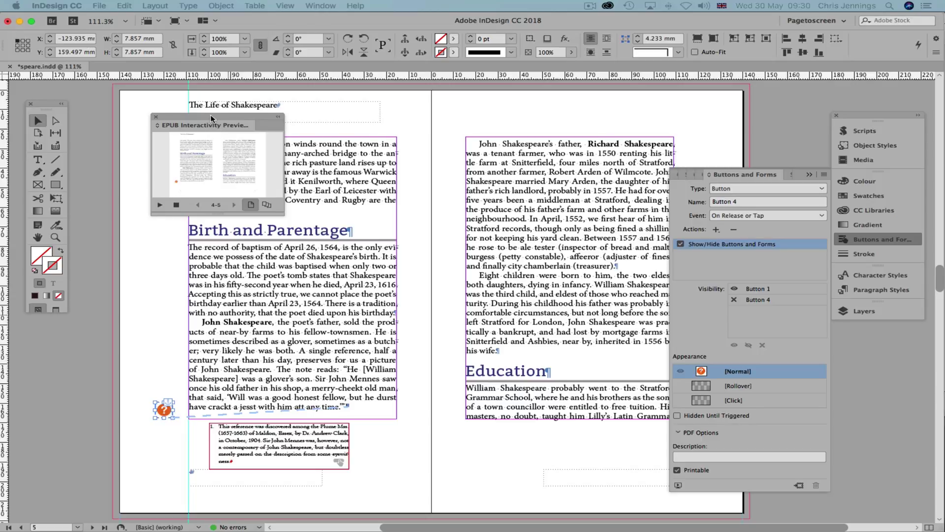
pyautogui.moveTo(211, 118); pyautogui.dragTo(782, 90)
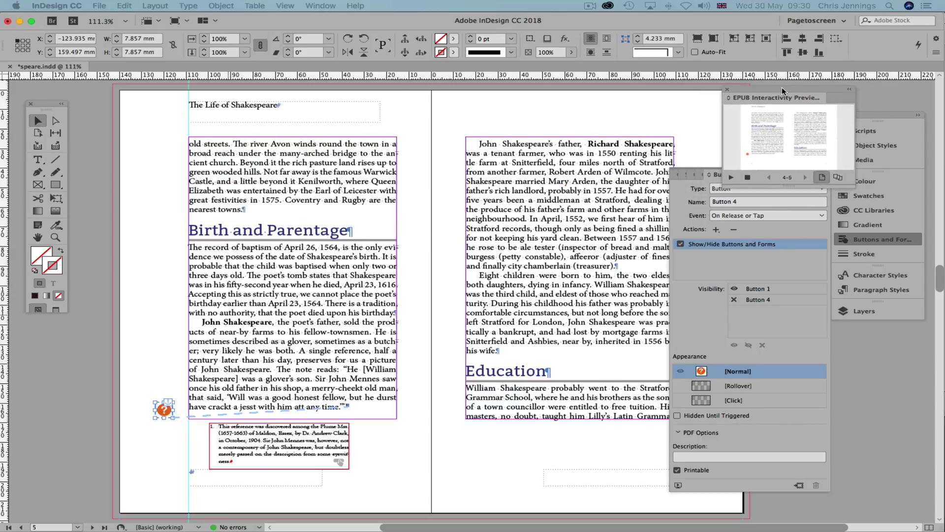
pyautogui.click(282, 441)
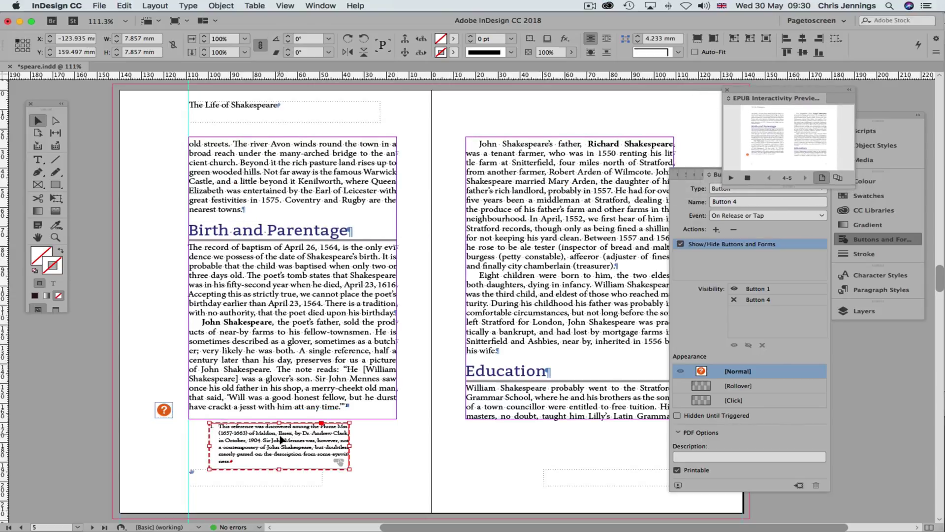
pyautogui.moveTo(282, 441); pyautogui.dragTo(339, 375)
# Reselect the footnote box and bring up the Layers panel listing Layer 2 above Layer 1.
pyautogui.click(309, 449)
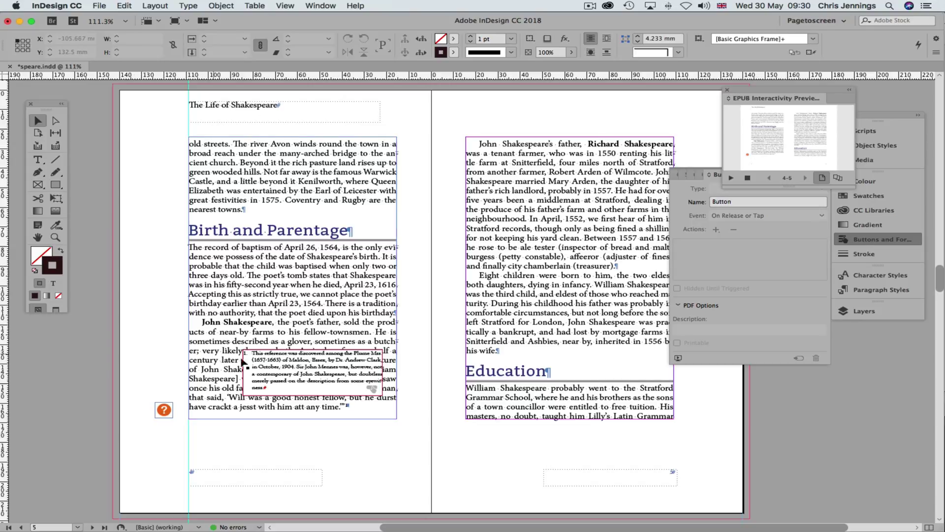
pyautogui.click(266, 363)
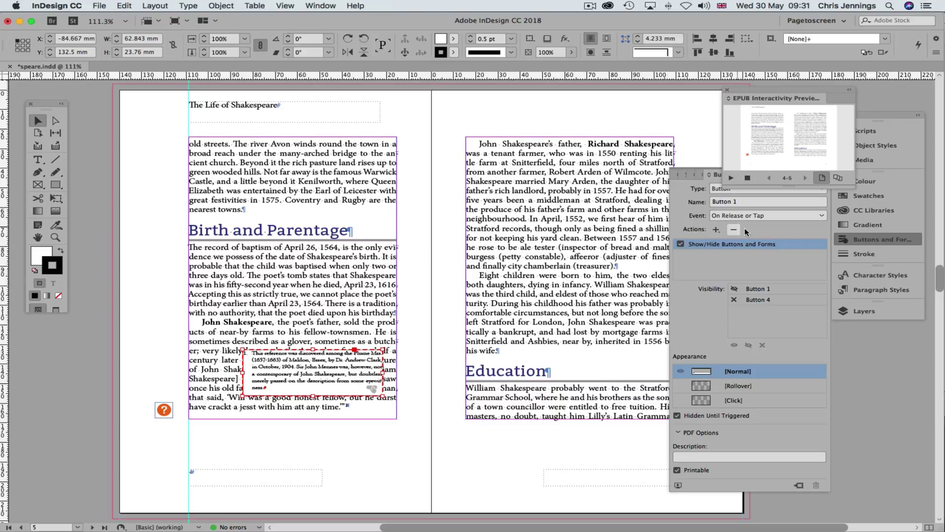
pyautogui.click(853, 309)
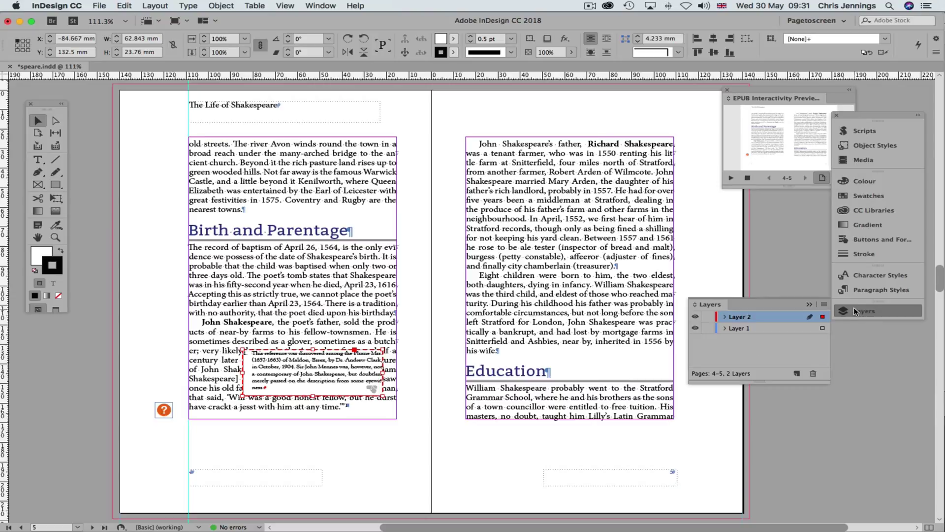
# Expand Layer 2 and make it the active layer, keeping its name.
pyautogui.doubleClick(741, 317)
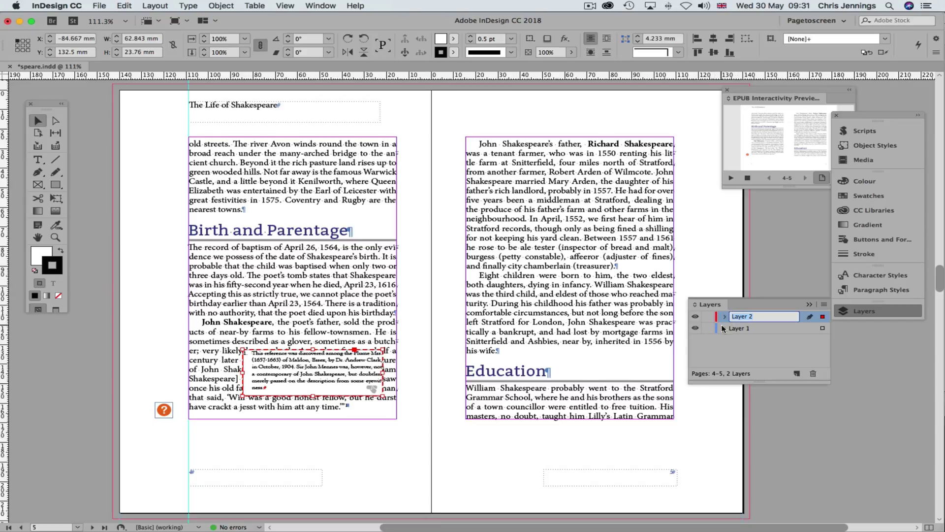
pyautogui.click(720, 325)
pyautogui.click(723, 318)
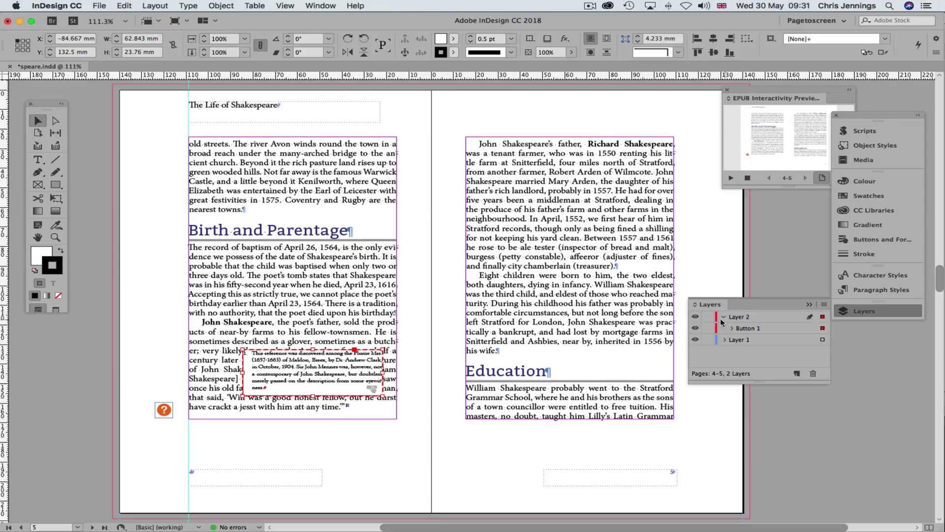
pyautogui.click(737, 319)
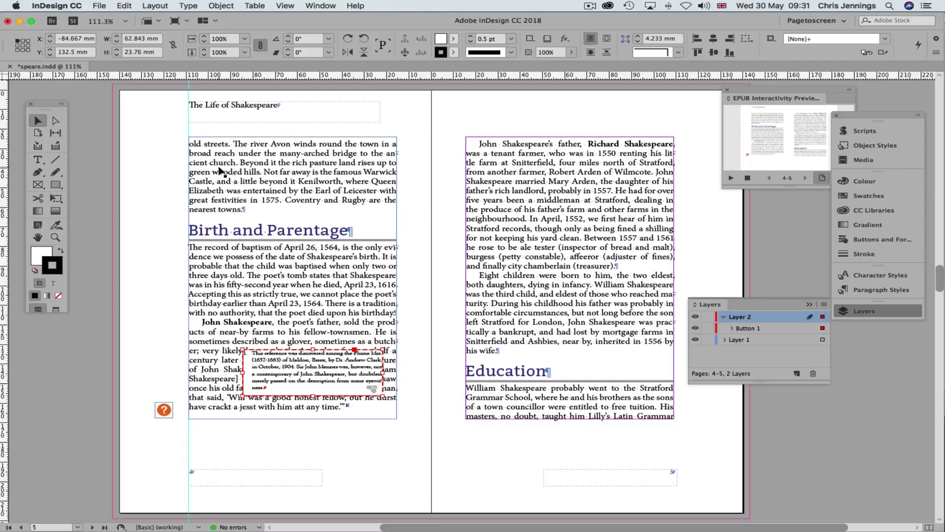
# Draw a rectangle frame across the whole spread and give it fill colour 150000.
pyautogui.click(38, 183)
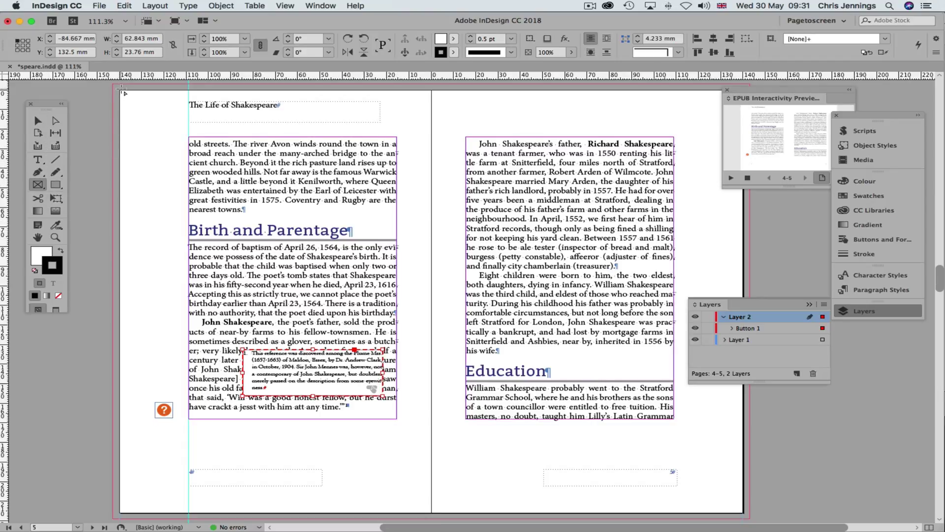
pyautogui.moveTo(121, 89); pyautogui.dragTo(745, 514)
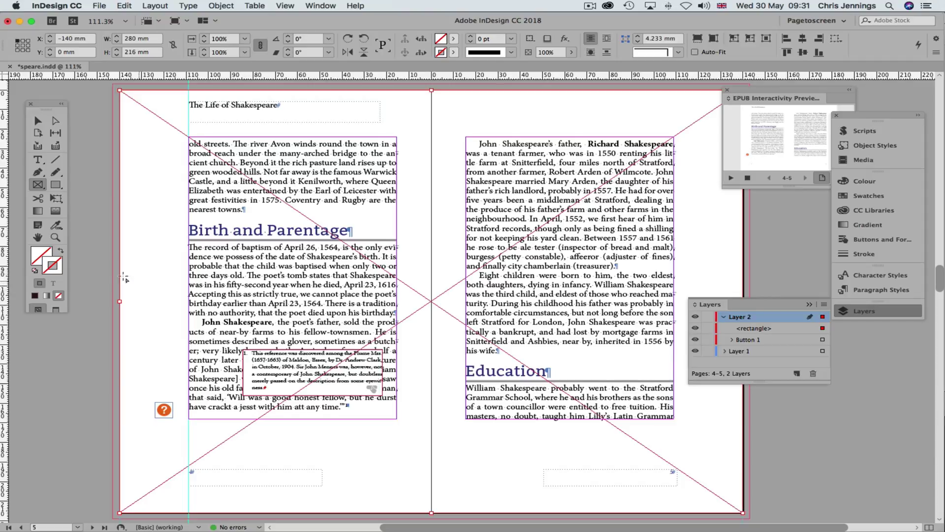
pyautogui.doubleClick(44, 255)
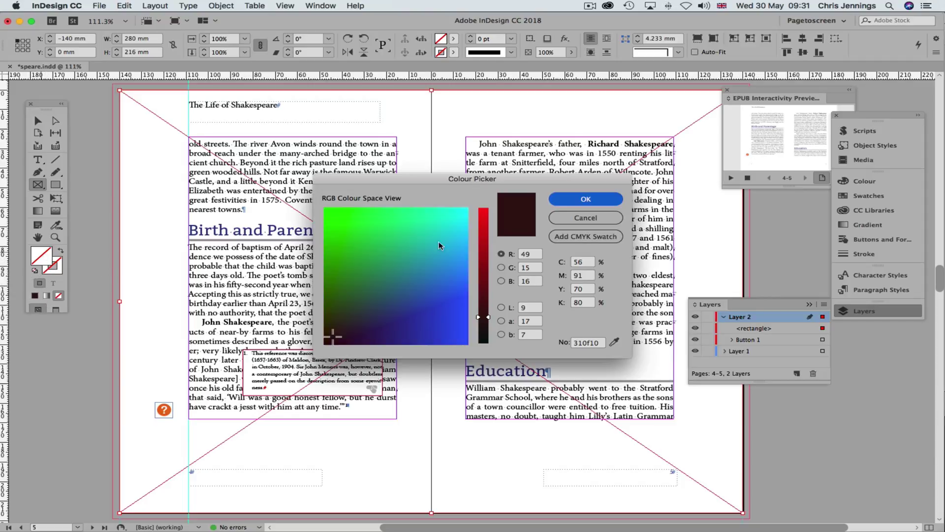
pyautogui.moveTo(487, 319); pyautogui.dragTo(325, 343)
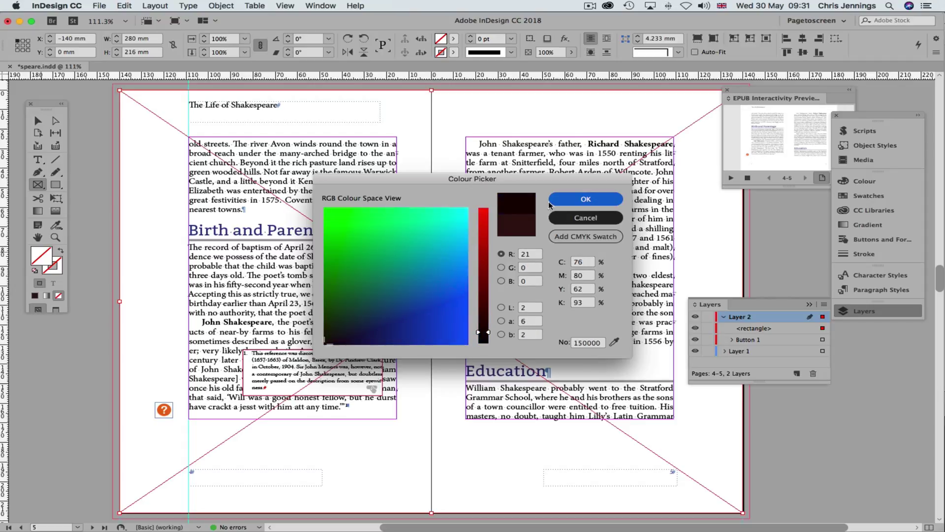
pyautogui.click(585, 200)
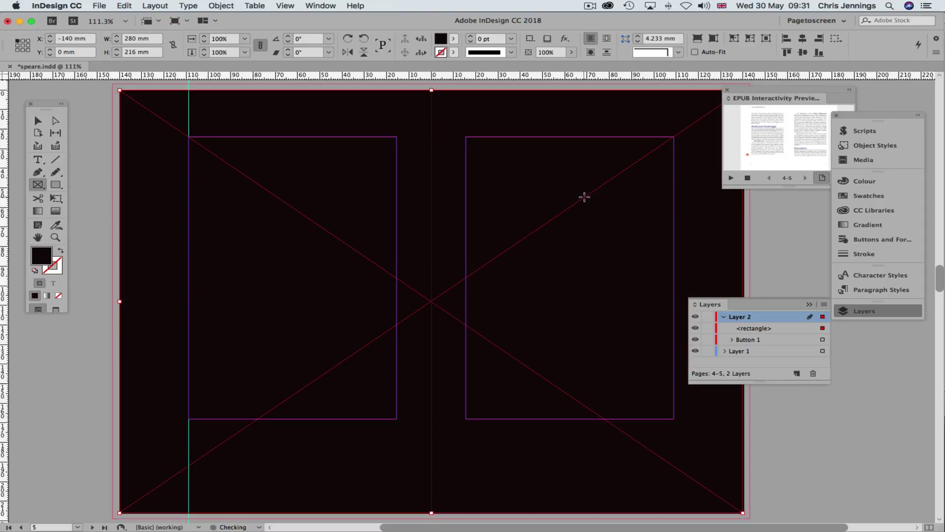
pyautogui.click(868, 196)
pyautogui.scroll(-3, 745, 280)
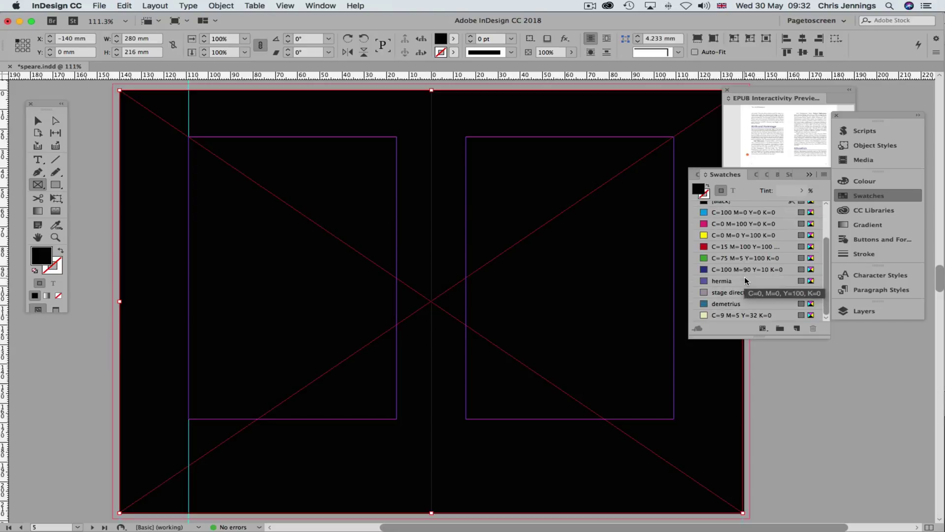
pyautogui.click(719, 293)
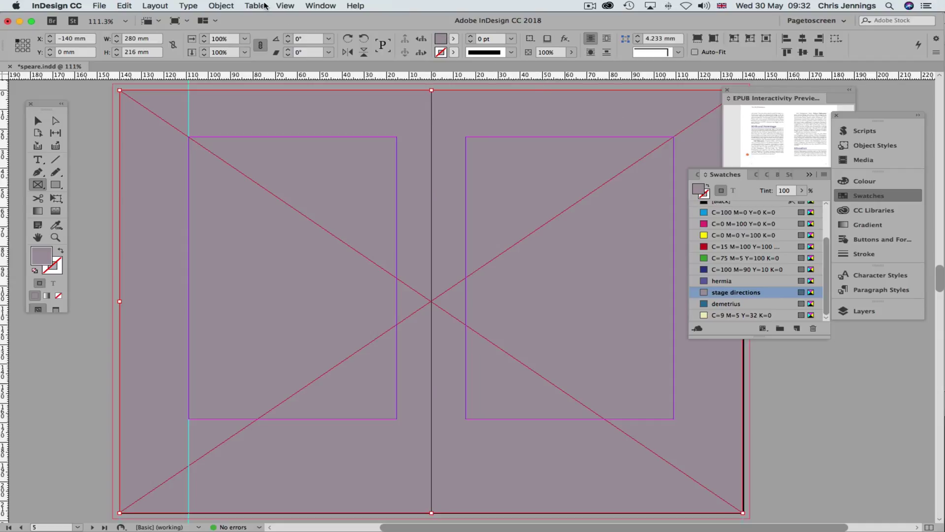
pyautogui.click(329, 7)
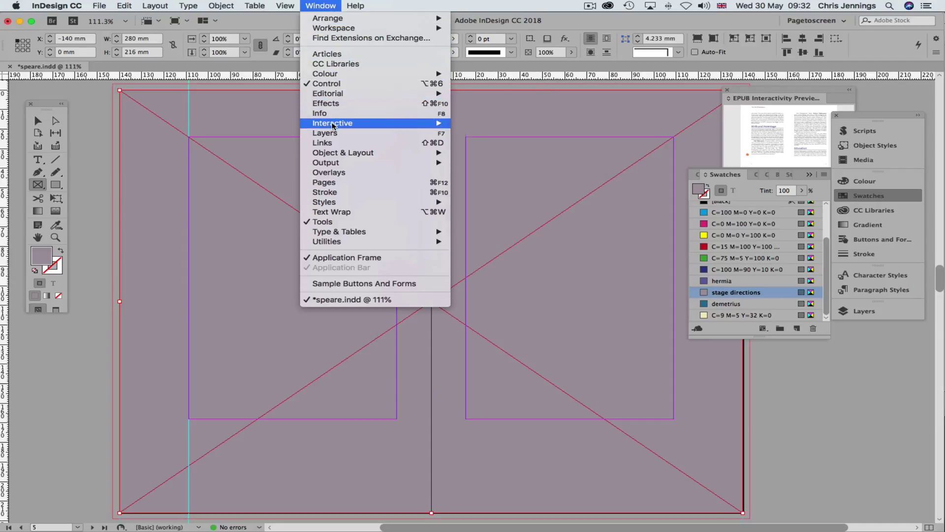
pyautogui.click(612, 204)
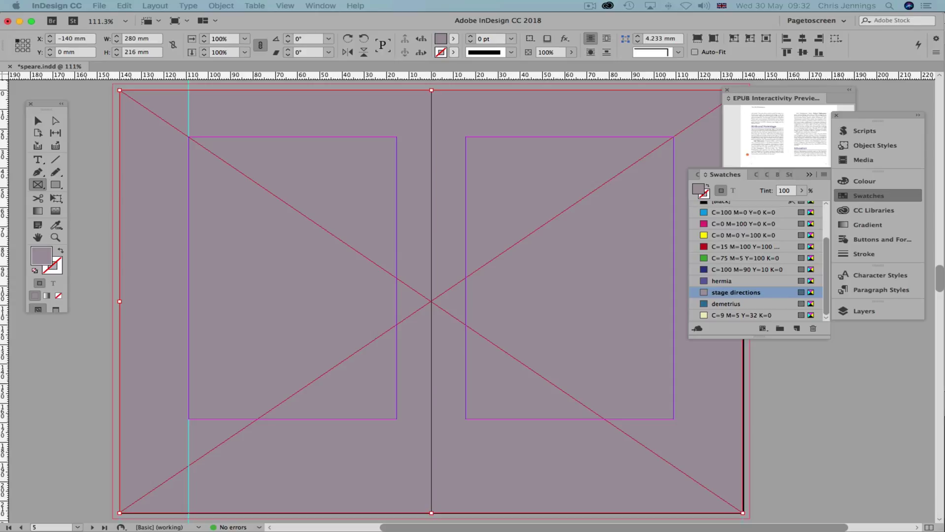
# Lower the grey spread frame's opacity to 62% in the Effects panel.
pyautogui.press('super+shift+F10')
pyautogui.moveTo(817, 452); pyautogui.dragTo(862, 360)
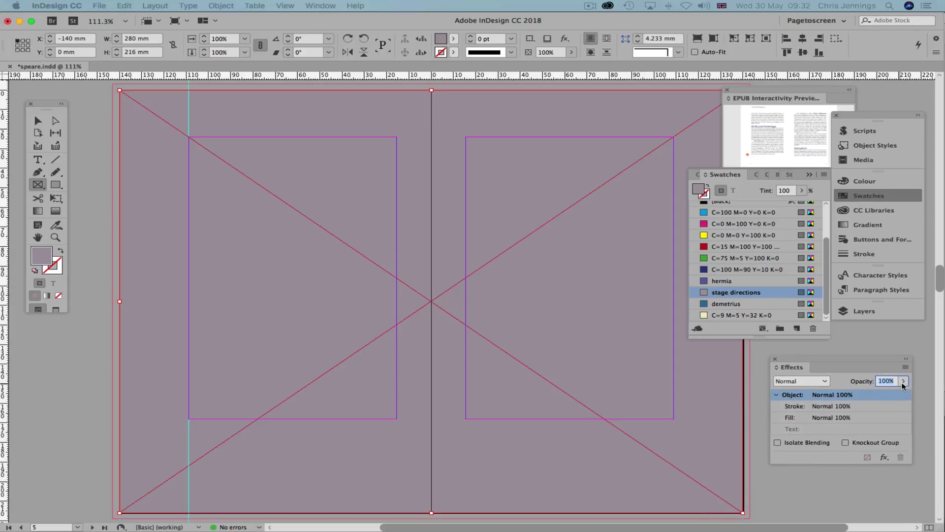
pyautogui.click(904, 381)
pyautogui.moveTo(904, 395); pyautogui.dragTo(881, 396)
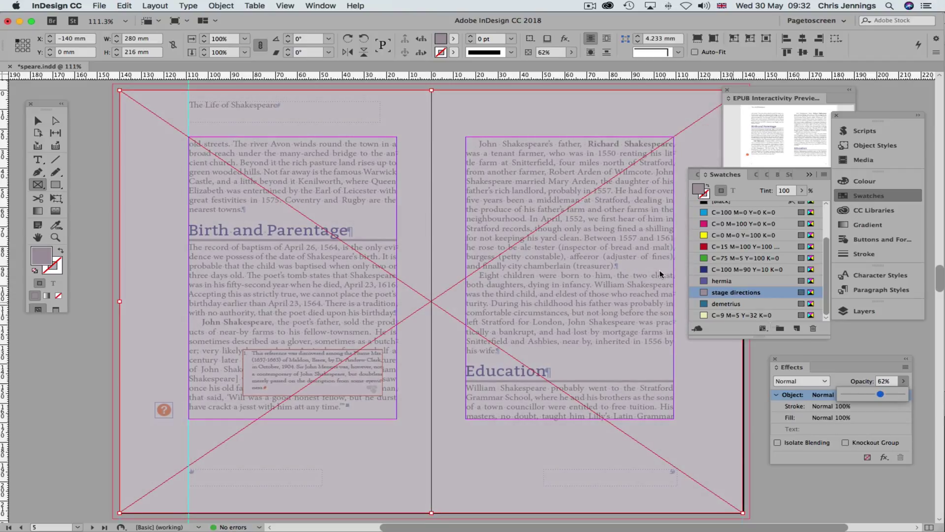
# Reselect the grey frame and move its <rectangle> below Button 1 in Layers.
pyautogui.click(38, 121)
pyautogui.click(102, 120)
pyautogui.click(138, 109)
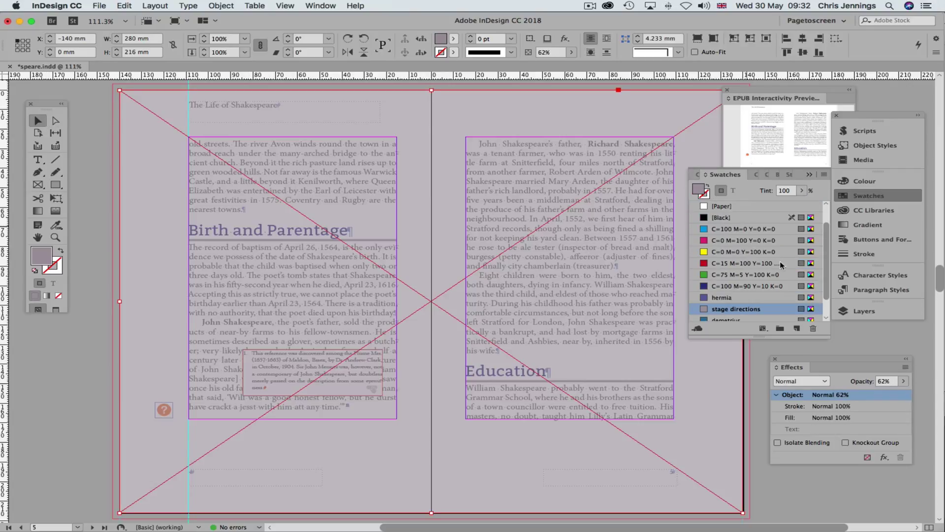
pyautogui.click(837, 309)
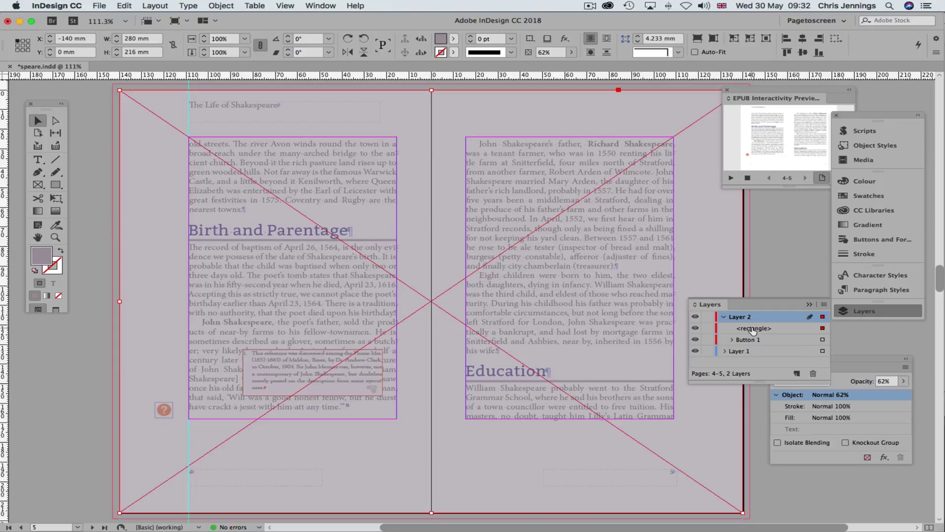
pyautogui.moveTo(752, 330); pyautogui.dragTo(750, 350)
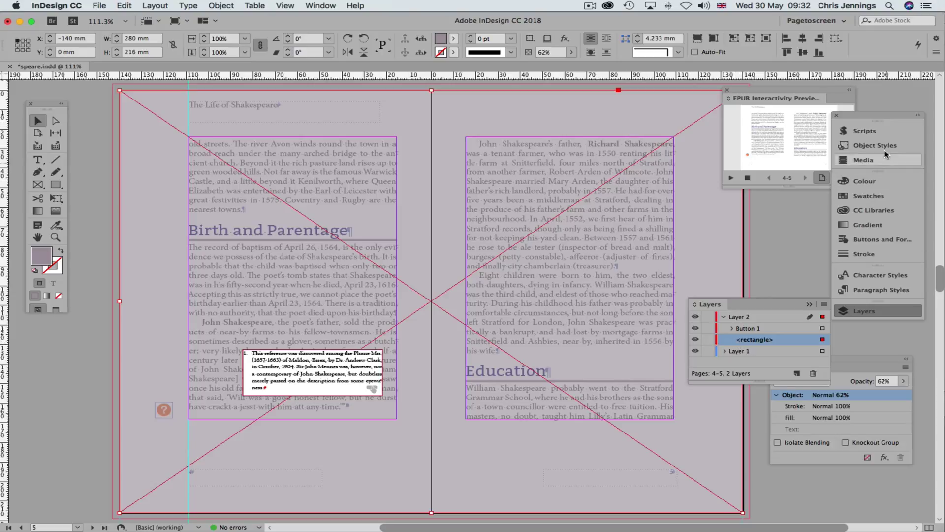
# Make the grey frame a button named greybox whose Show/Hide action hides Button 1 and greybox.
pyautogui.click(865, 240)
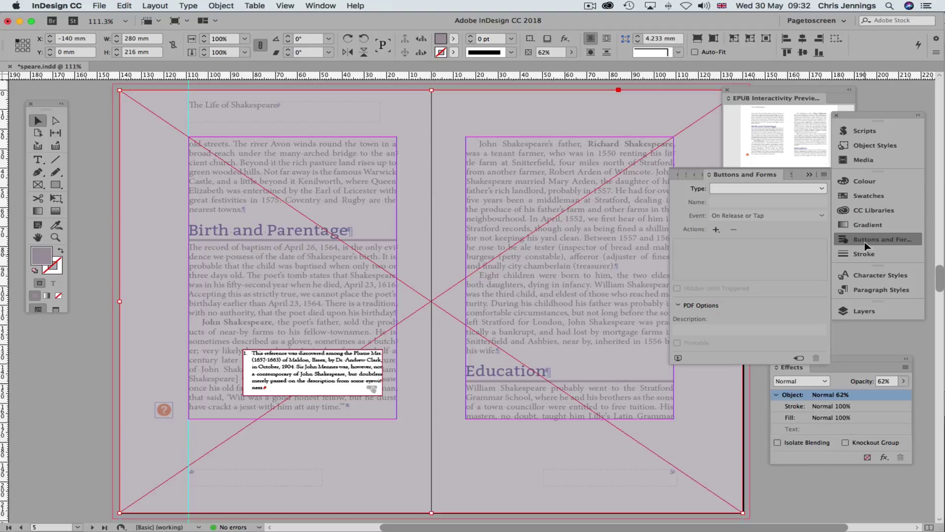
pyautogui.click(816, 188)
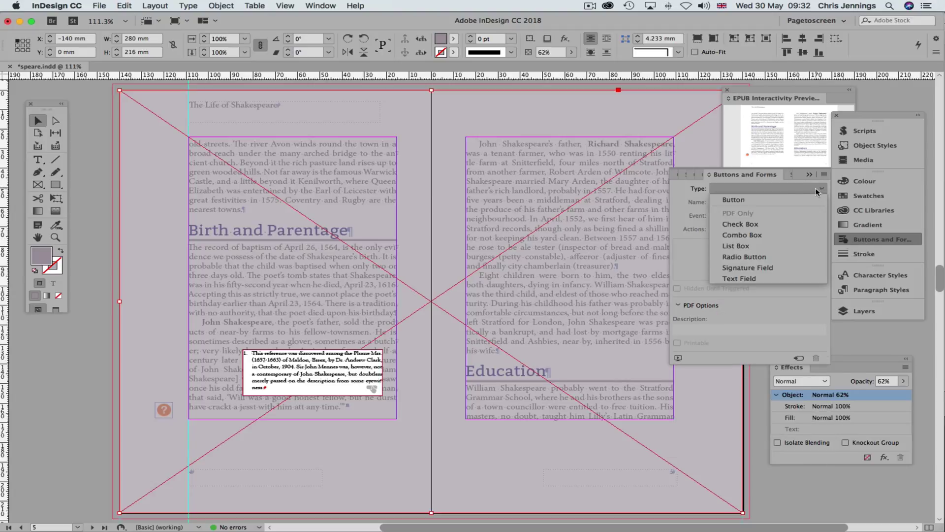
pyautogui.click(737, 199)
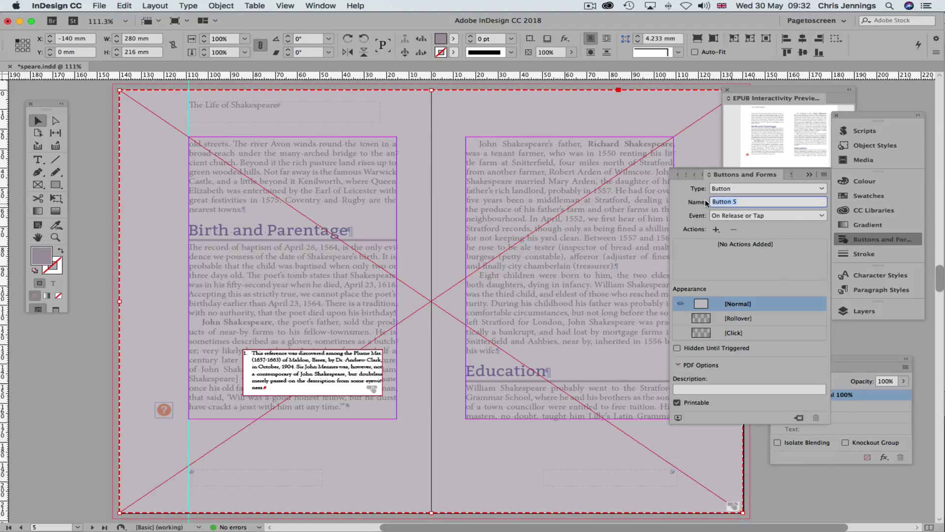
pyautogui.write('greybox')
pyautogui.click(716, 230)
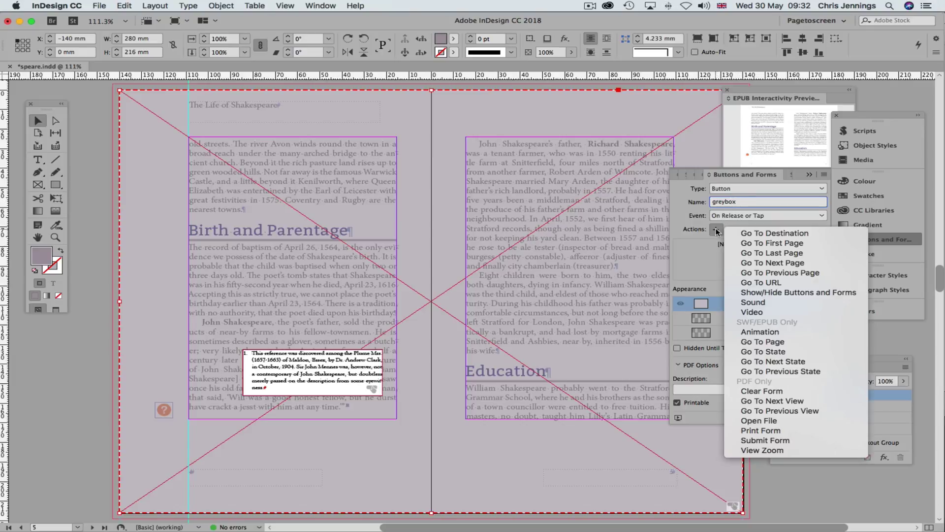
pyautogui.click(787, 293)
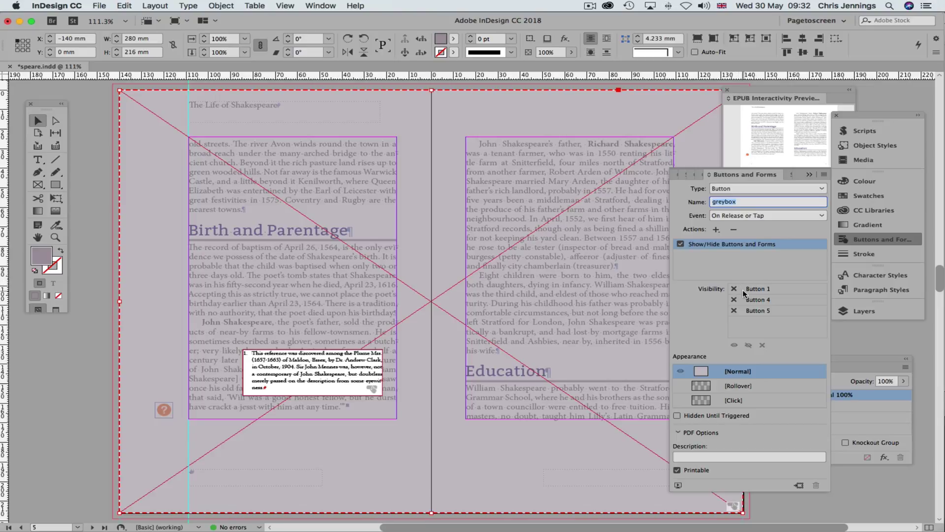
pyautogui.click(734, 290)
pyautogui.click(734, 290)
pyautogui.click(734, 311)
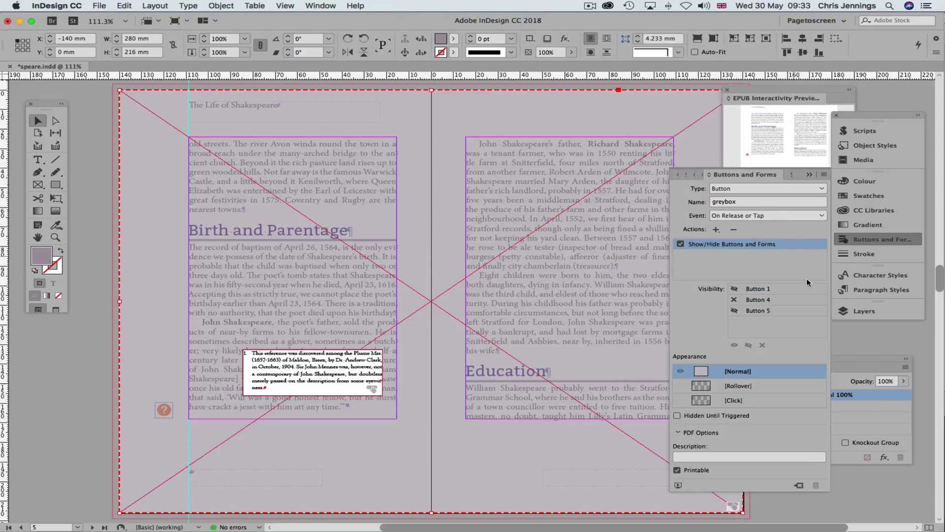
# Hide the grey frame's layer and check the question-mark Button 4's action settings.
pyautogui.click(864, 310)
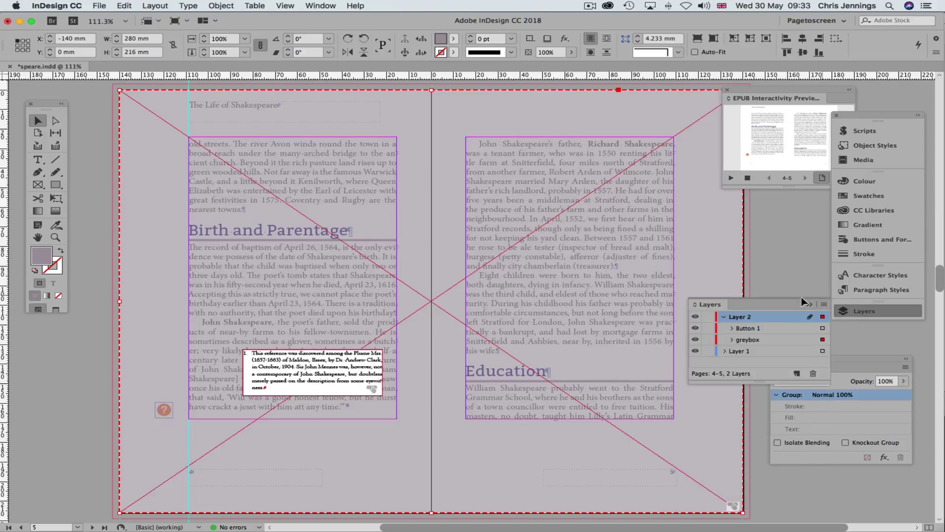
pyautogui.click(695, 318)
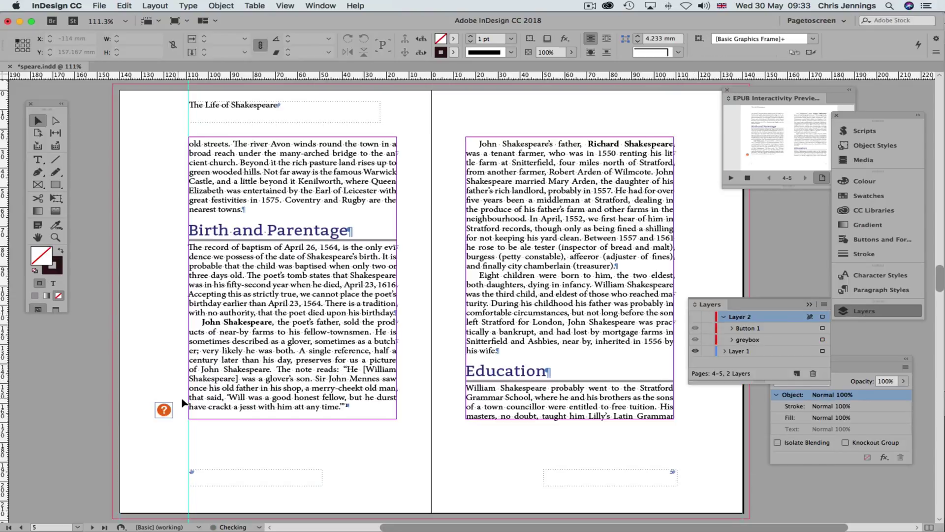
pyautogui.click(165, 409)
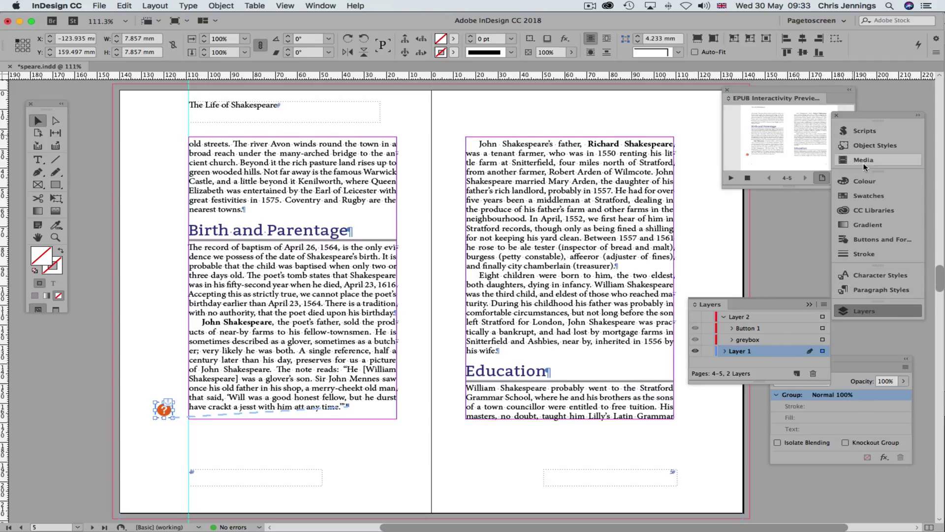
pyautogui.click(869, 240)
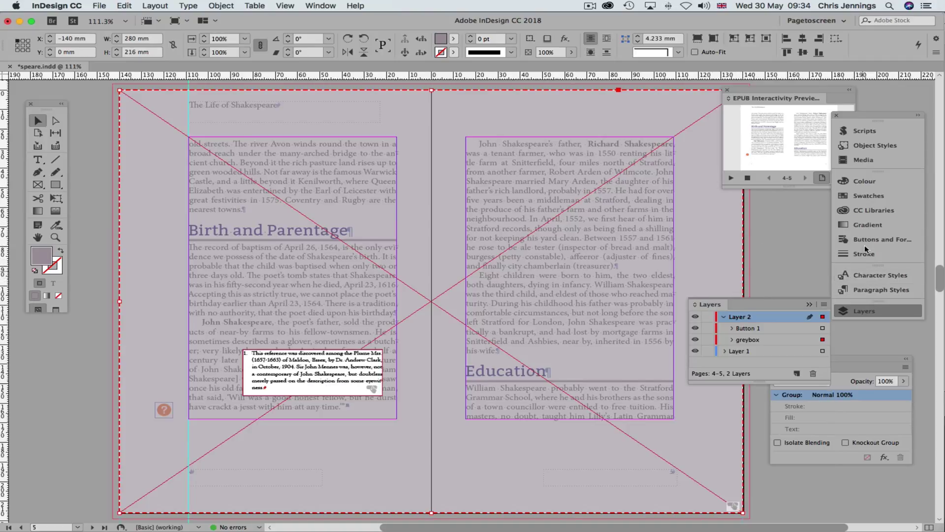
# Set greybox to Hidden Until Triggered and move the EPUB preview beside the spread.
pyautogui.click(864, 238)
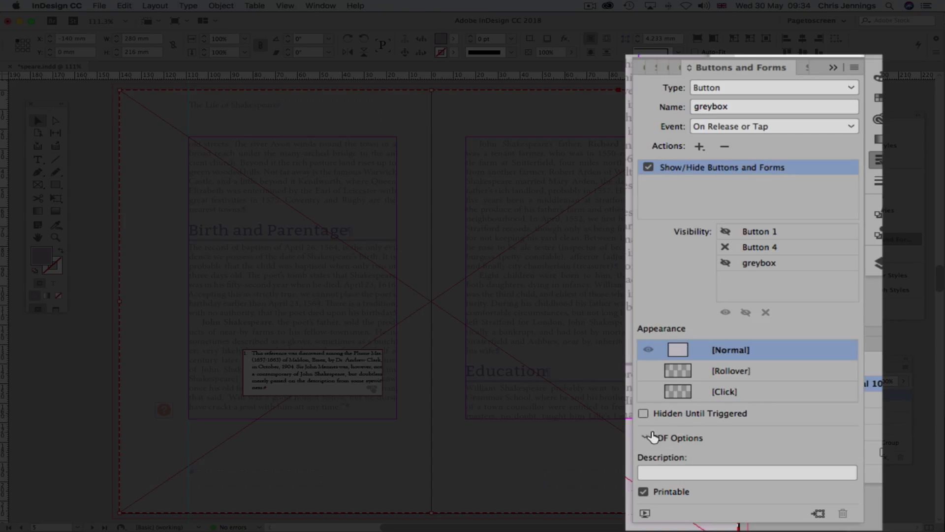
pyautogui.click(644, 414)
pyautogui.moveTo(764, 91); pyautogui.dragTo(200, 93)
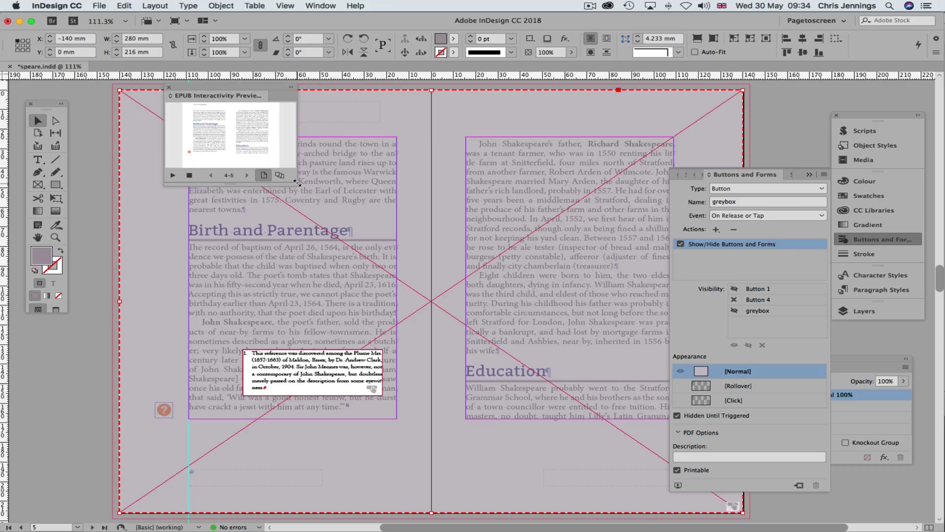
# Enlarge and play the EPUB preview, pop up the footnote, then close the popup and grey overlay.
pyautogui.moveTo(296, 185); pyautogui.dragTo(641, 395)
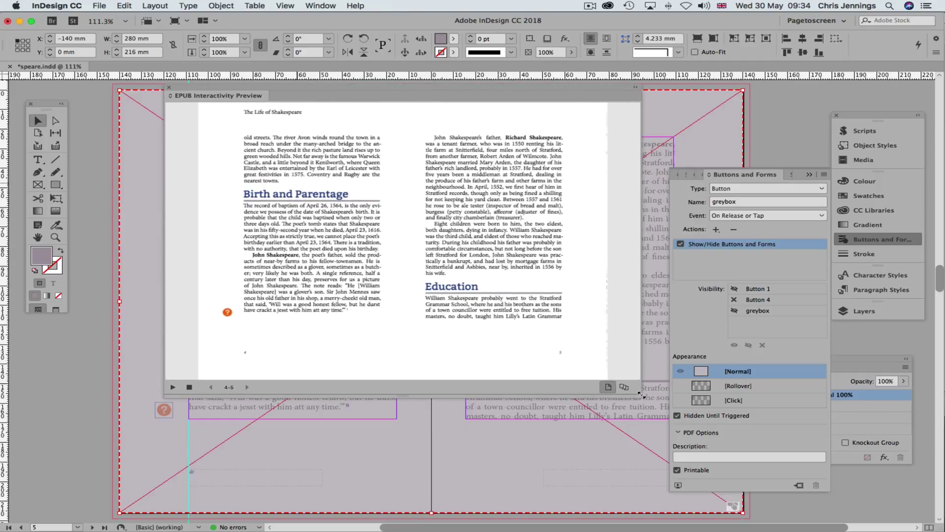
pyautogui.click(172, 387)
pyautogui.click(228, 313)
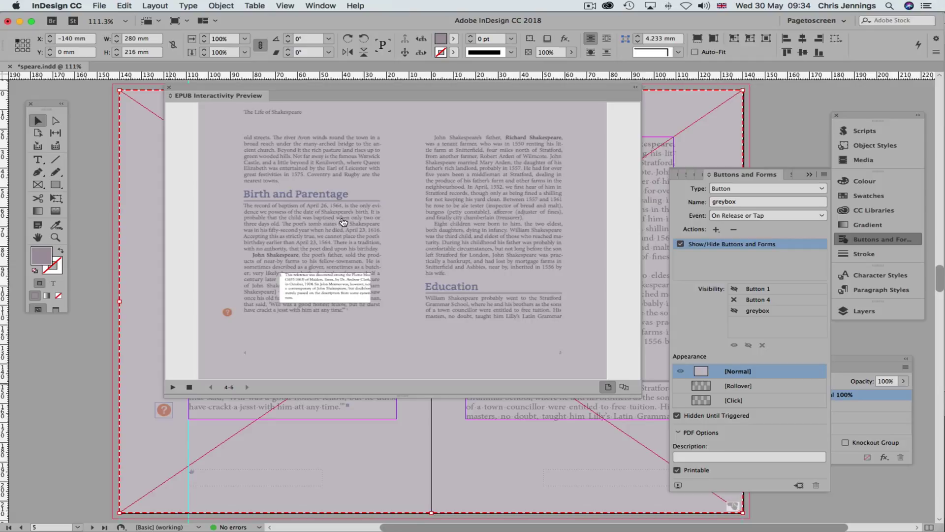
pyautogui.click(336, 289)
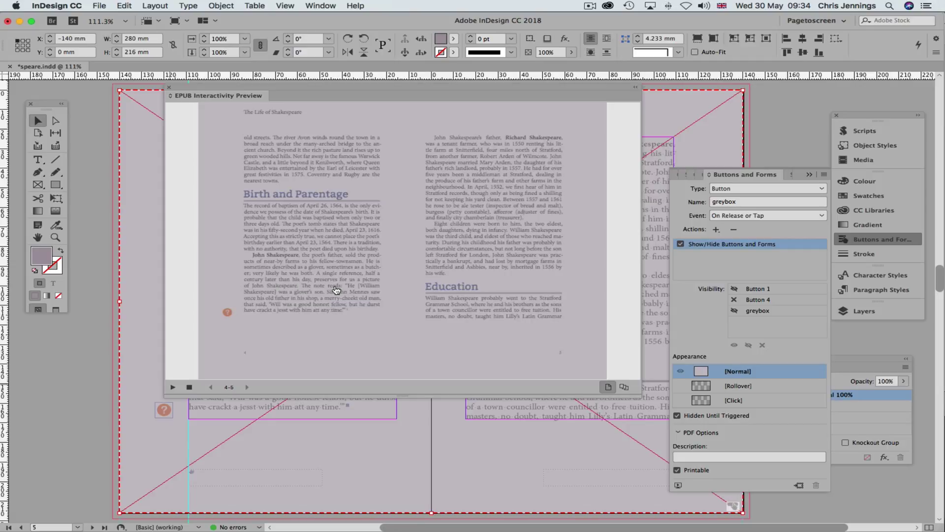
pyautogui.click(227, 312)
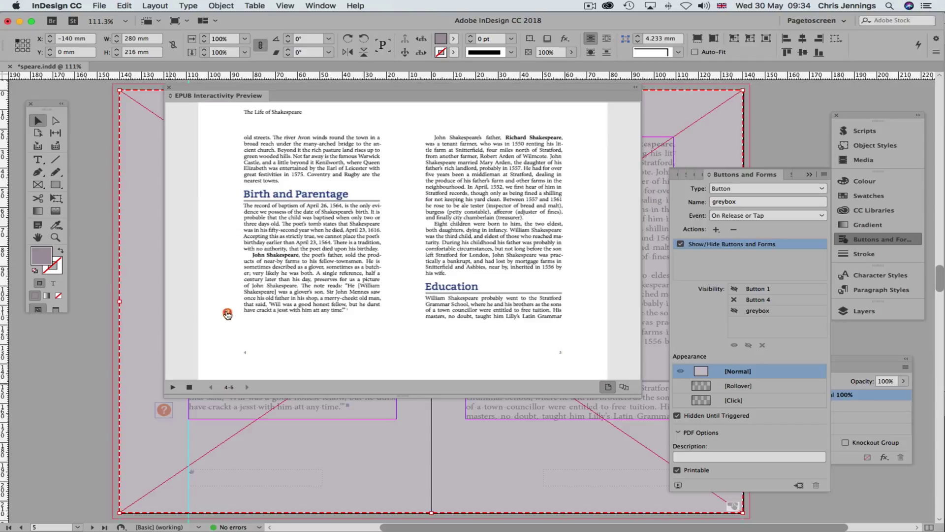
# Pop up the footnote twice more, tapping the page each time to close it with the overlay.
pyautogui.click(227, 314)
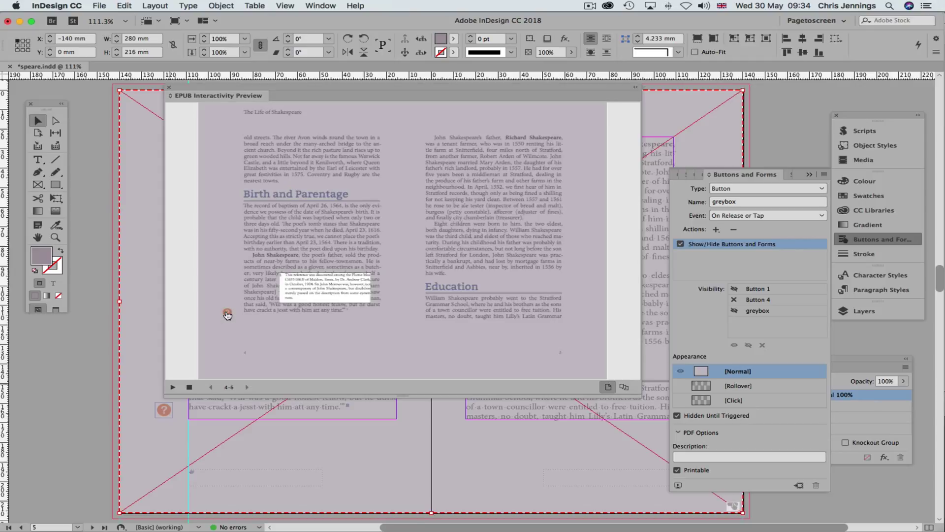
pyautogui.click(349, 236)
pyautogui.click(228, 313)
pyautogui.click(331, 230)
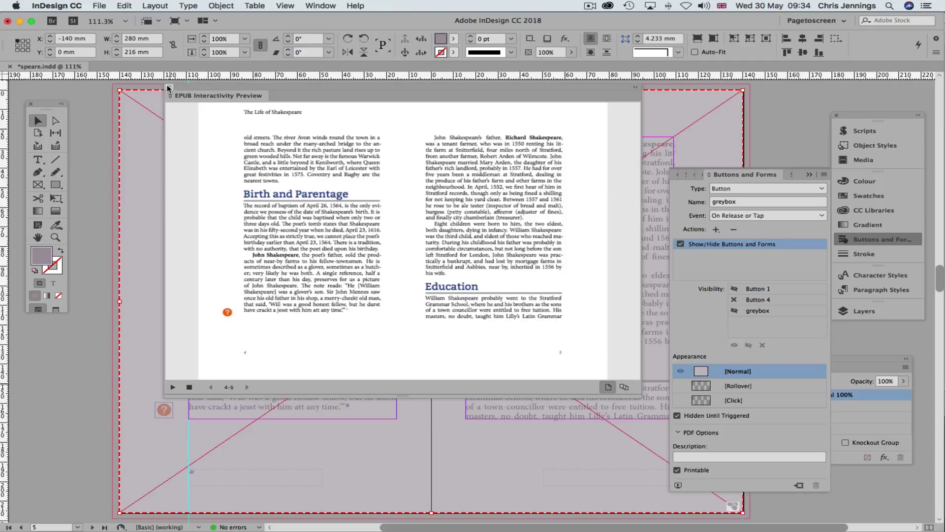
# Set greybox to Hide in Button 1's Show/Hide action, then reopen and enlarge the EPUB preview.
pyautogui.doubleClick(192, 97)
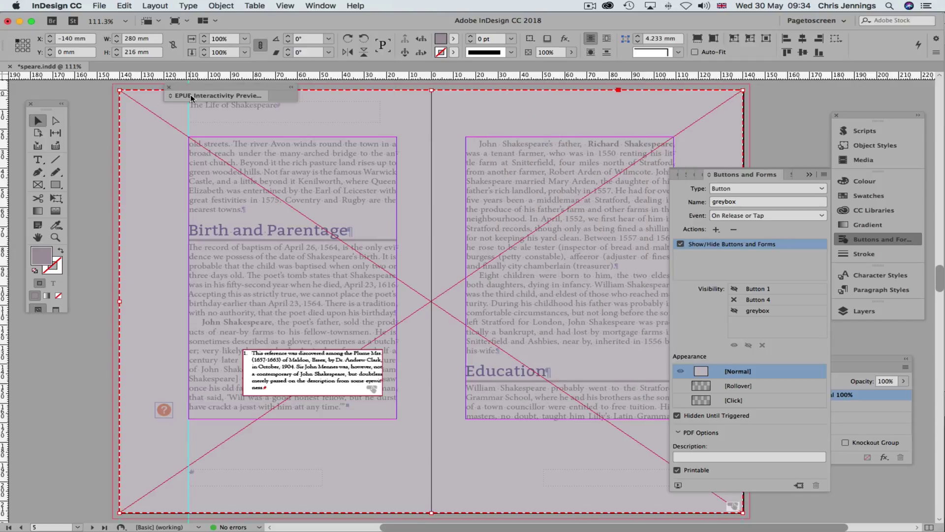
pyautogui.click(353, 360)
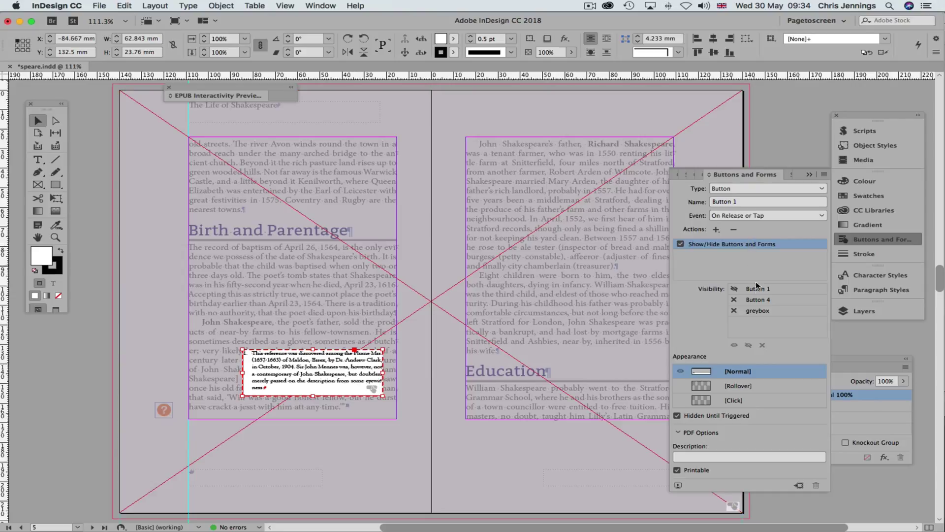
pyautogui.click(734, 311)
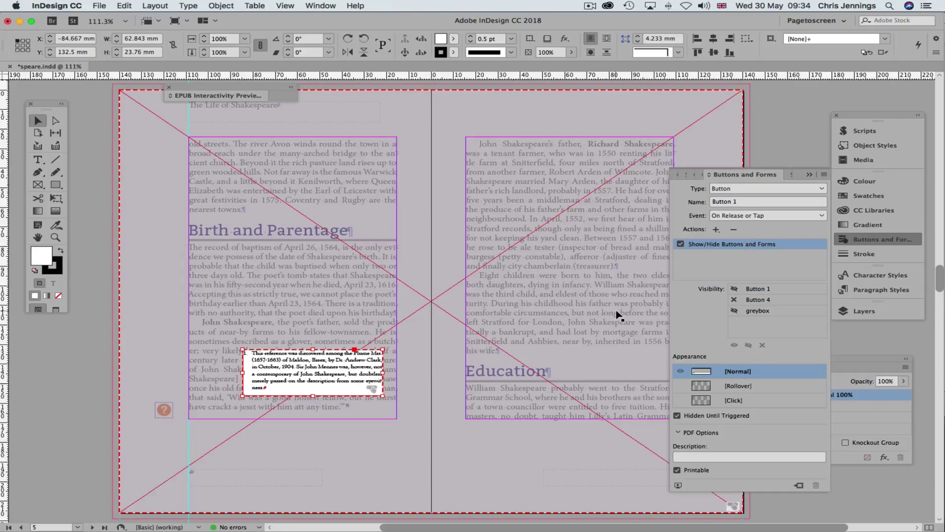
pyautogui.click(678, 485)
pyautogui.moveTo(294, 182); pyautogui.dragTo(757, 505)
pyautogui.moveTo(267, 89); pyautogui.dragTo(251, 89)
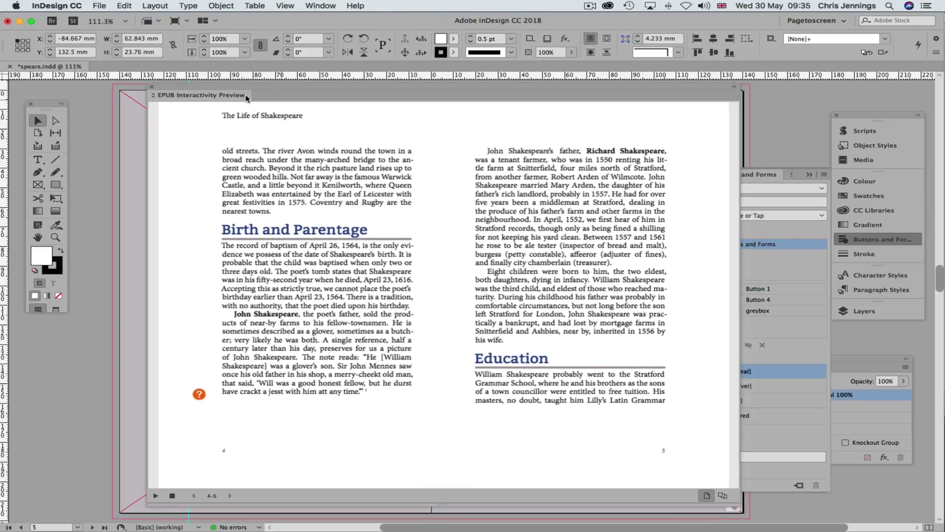
pyautogui.click(199, 396)
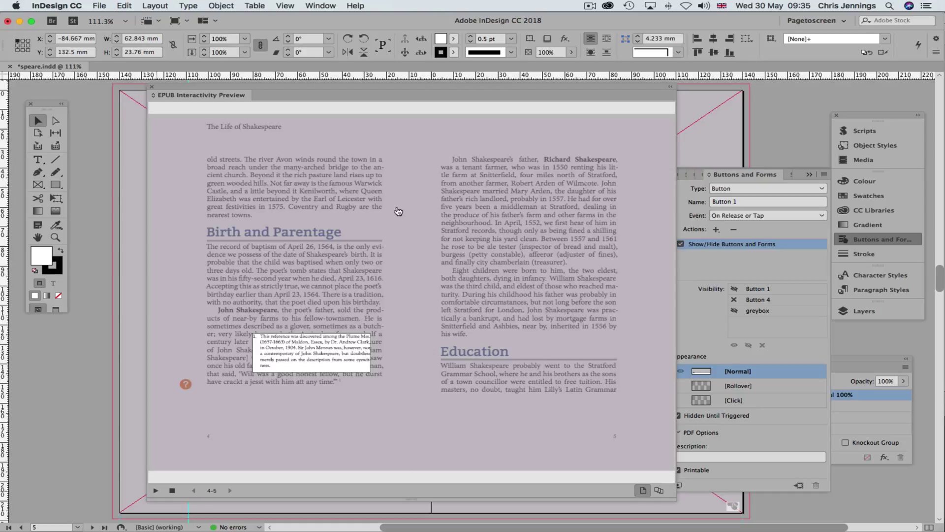
pyautogui.click(550, 281)
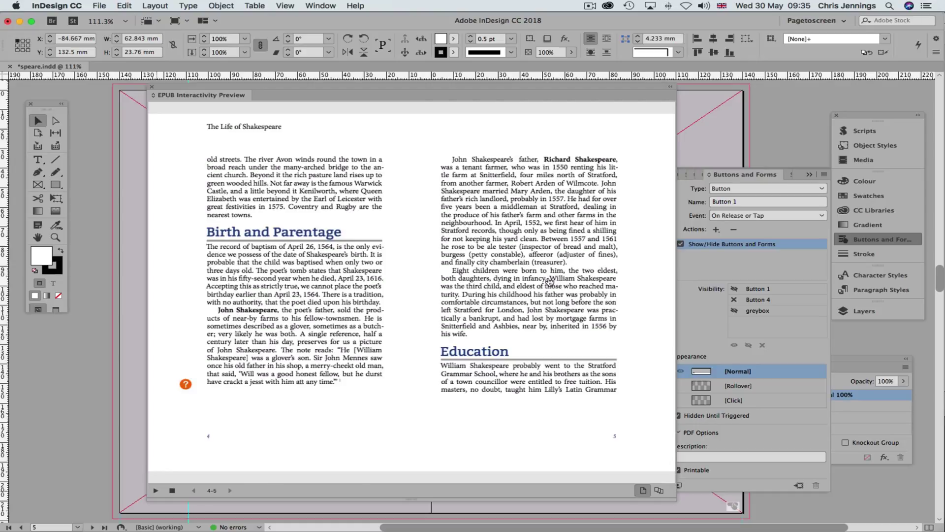
pyautogui.click(187, 386)
pyautogui.click(315, 281)
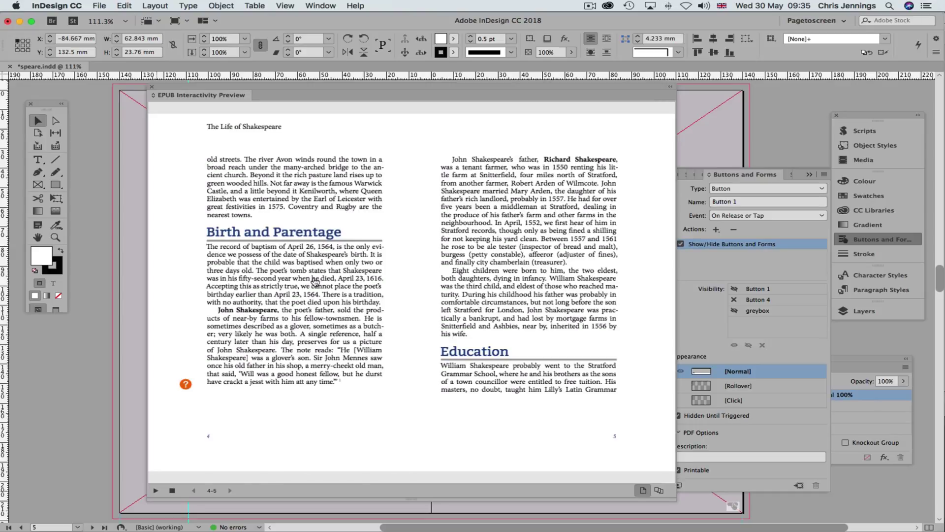